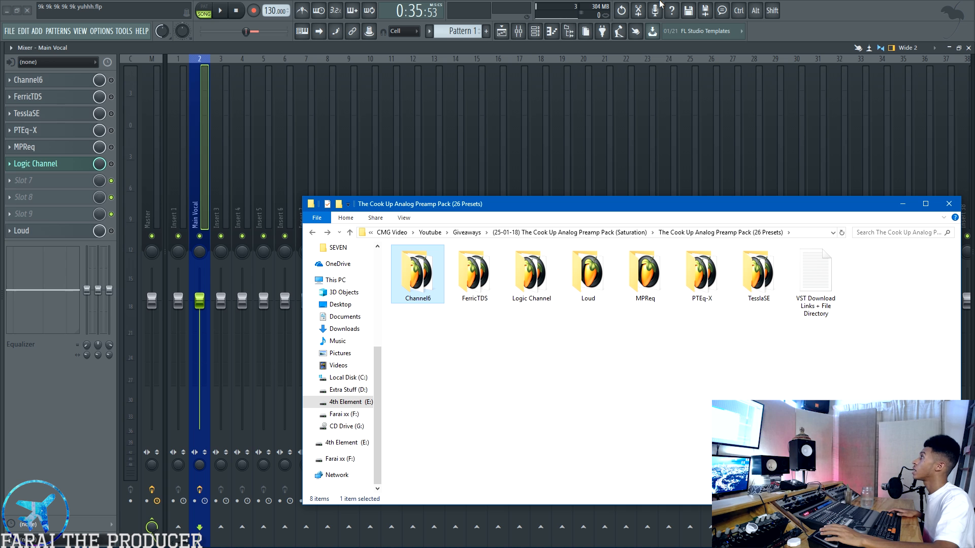
# Open all effect editors on the Main Vocal track and minimise the preset pack folder.
pyautogui.click(198, 108)
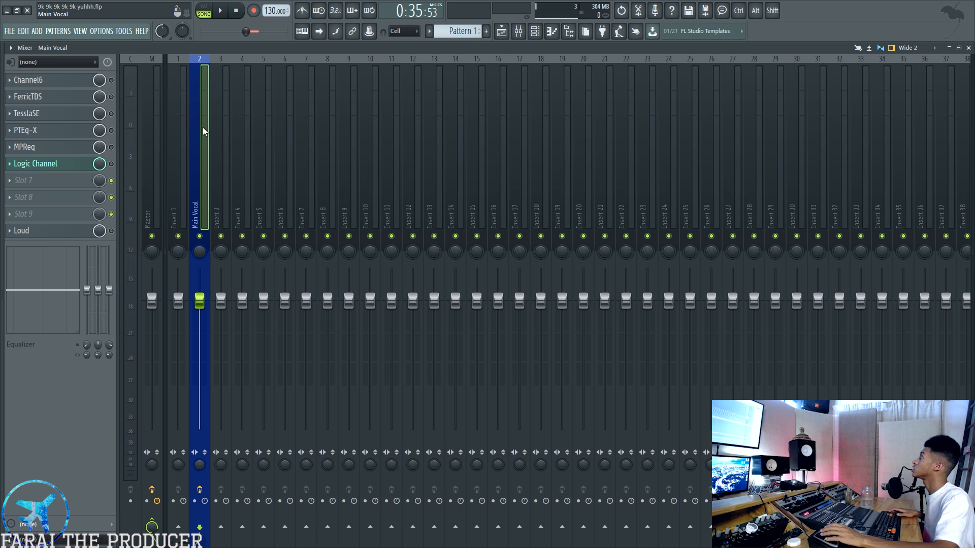
pyautogui.keyDown('alt'); pyautogui.click(200, 490); pyautogui.keyUp('alt')
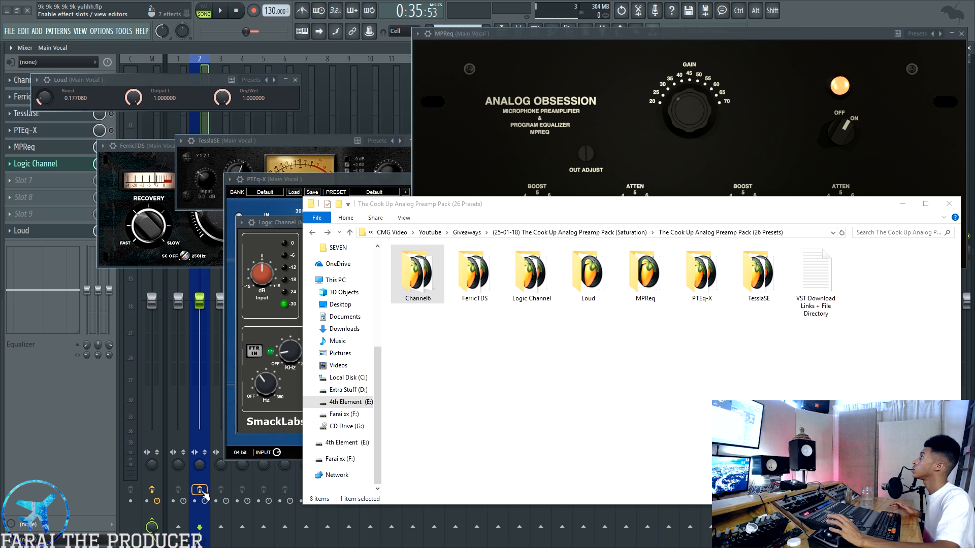
pyautogui.click(567, 31)
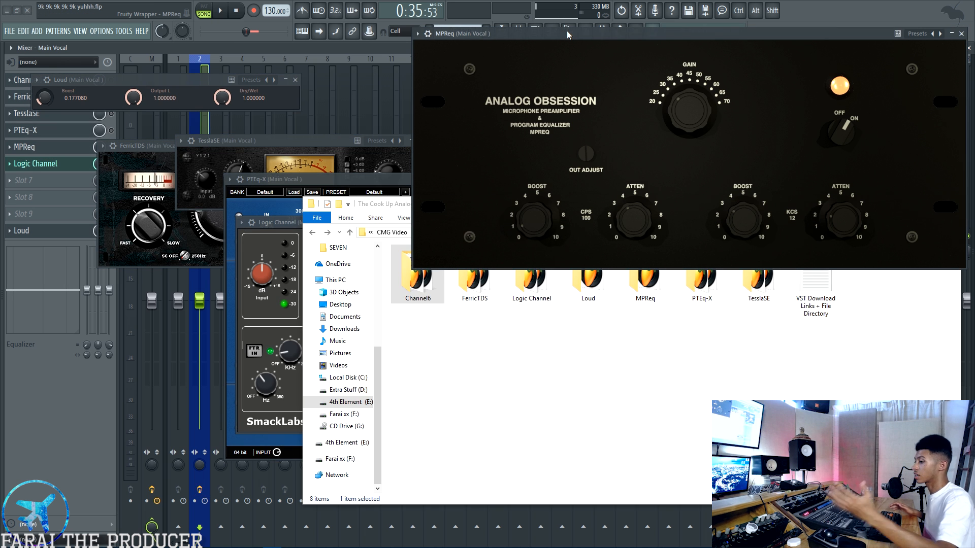
pyautogui.click(391, 205)
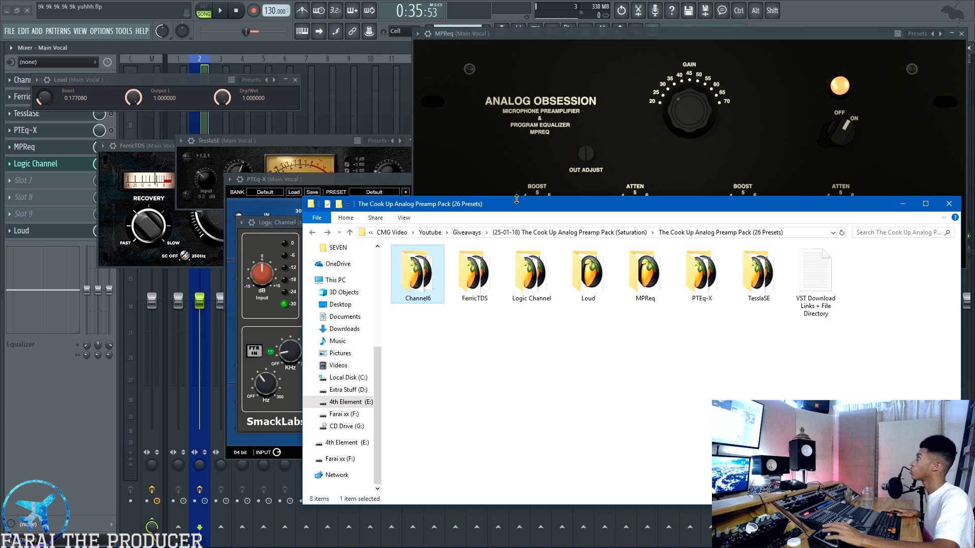
pyautogui.click(904, 205)
# Spread out the MPReq, Logic Channel, PTEq-X, TesslaSE and FerricTDS editor windows so each plugin can be viewed.
pyautogui.moveTo(655, 32); pyautogui.dragTo(695, 5)
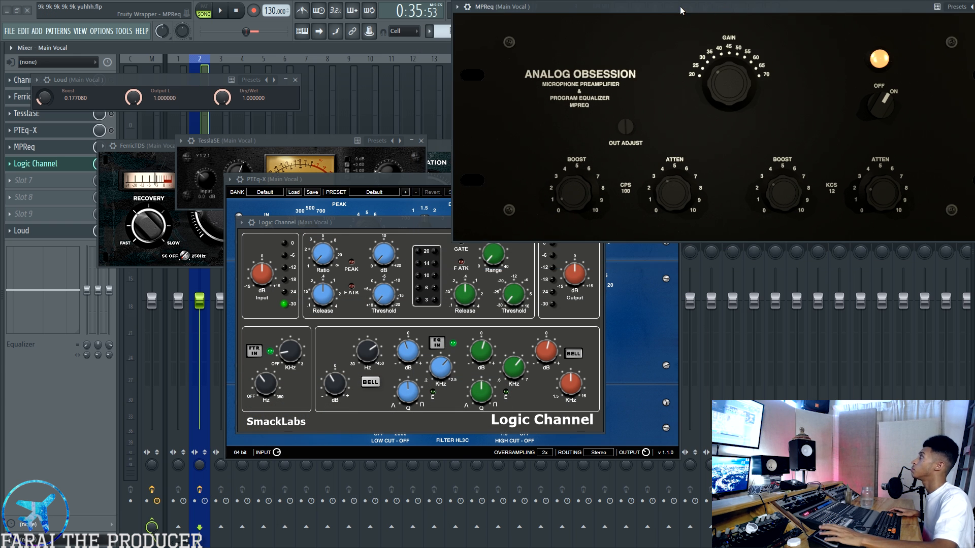
pyautogui.moveTo(333, 231); pyautogui.dragTo(704, 309)
pyautogui.moveTo(305, 180); pyautogui.dragTo(67, 217)
pyautogui.moveTo(303, 146); pyautogui.dragTo(326, 68)
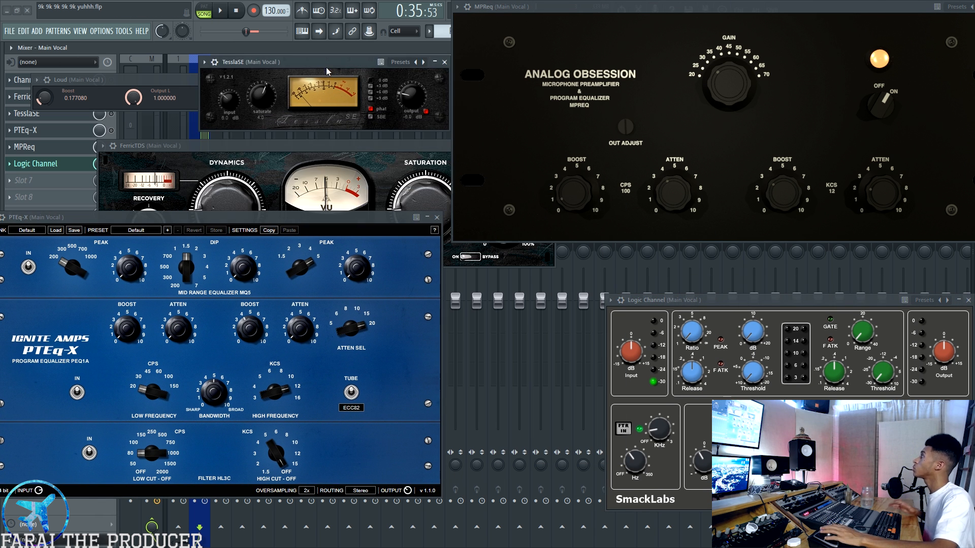
pyautogui.click(96, 93)
pyautogui.moveTo(386, 146); pyautogui.dragTo(336, 153)
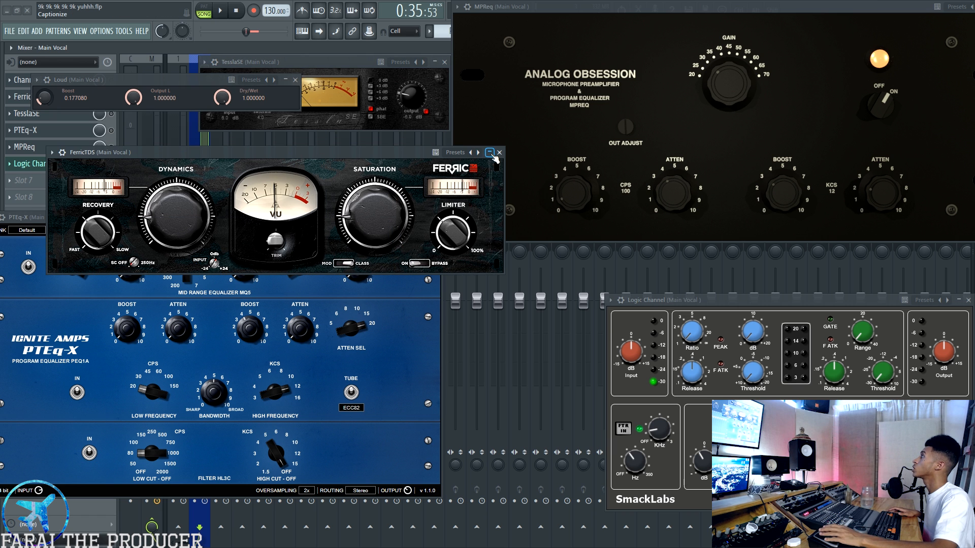
# Close the FerricTDS and PTEq-X editors and reposition the Logic Channel, Channel6 and MPReq windows for viewing.
pyautogui.click(489, 152)
pyautogui.moveTo(333, 213); pyautogui.dragTo(384, 232)
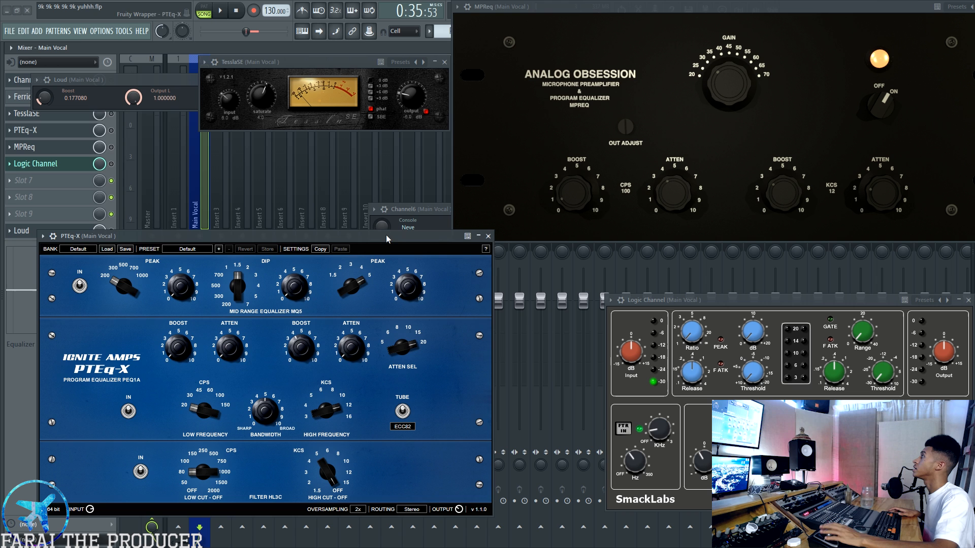
pyautogui.click(487, 236)
pyautogui.moveTo(880, 302); pyautogui.dragTo(787, 301)
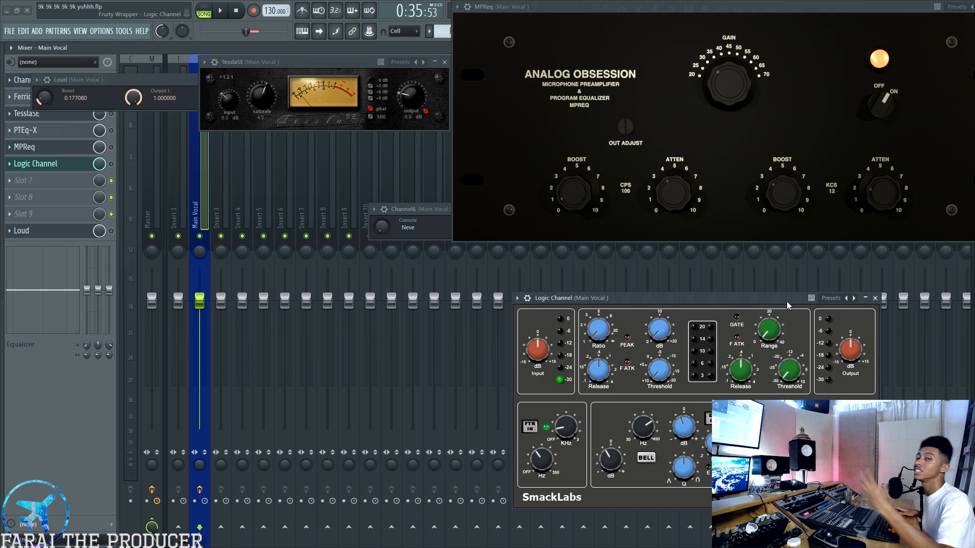
pyautogui.moveTo(405, 214); pyautogui.dragTo(294, 276)
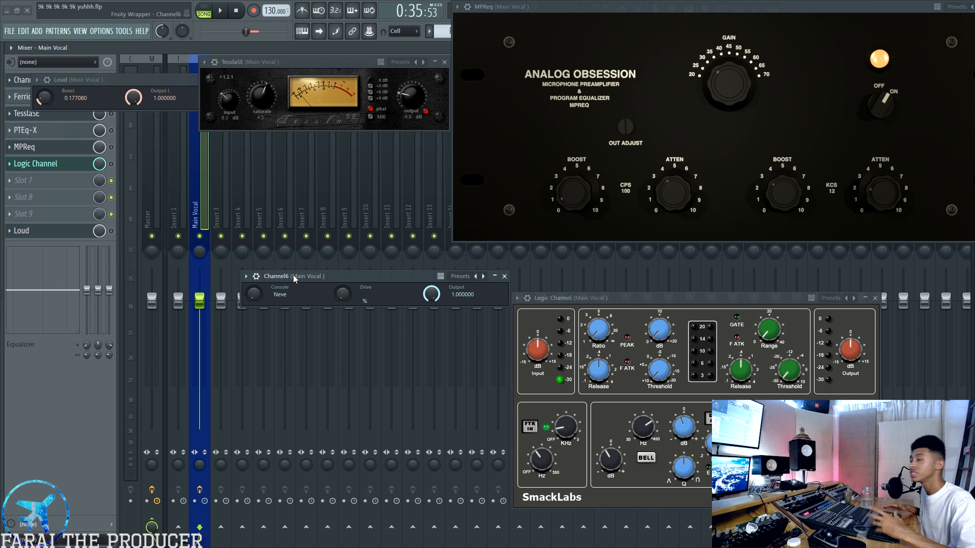
pyautogui.moveTo(669, 7); pyautogui.dragTo(636, 32)
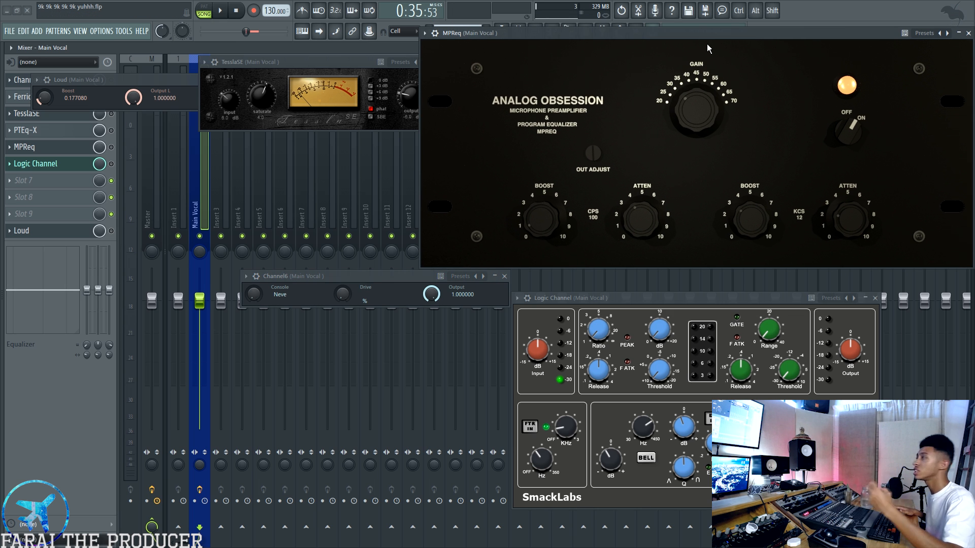
# Close the MPReq, Logic Channel, Channel6, TesslaSE and Loud editors to clear the mixer view.
pyautogui.click(969, 33)
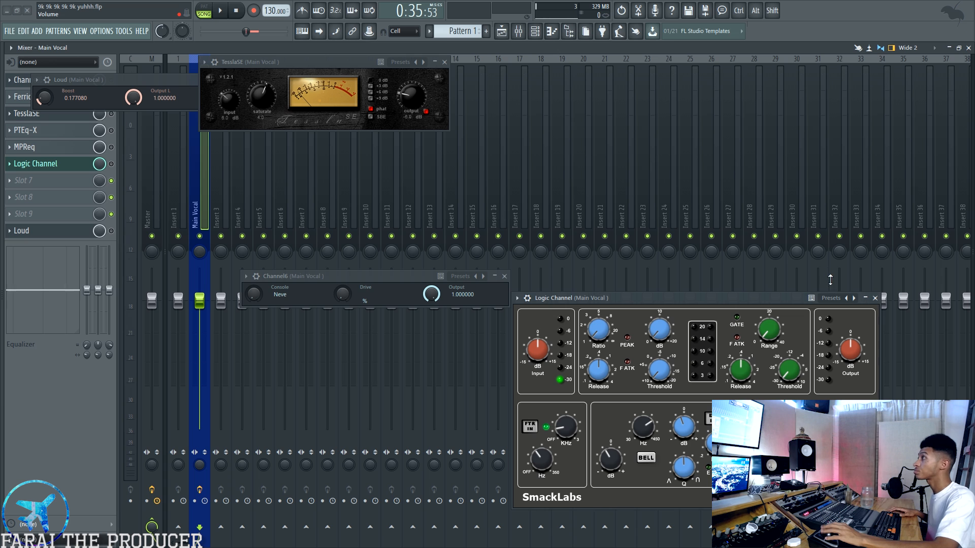
pyautogui.click(875, 298)
pyautogui.click(504, 276)
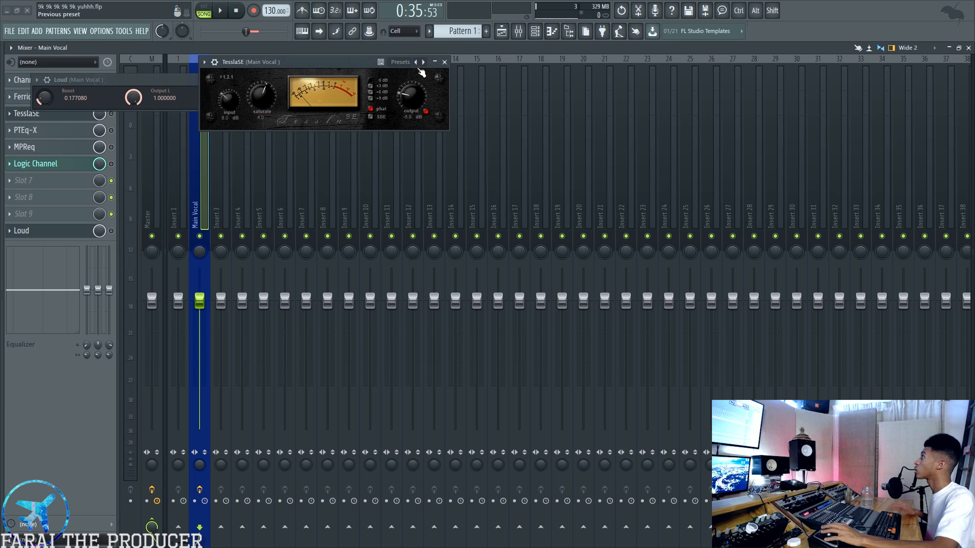
pyautogui.click(444, 63)
pyautogui.click(293, 81)
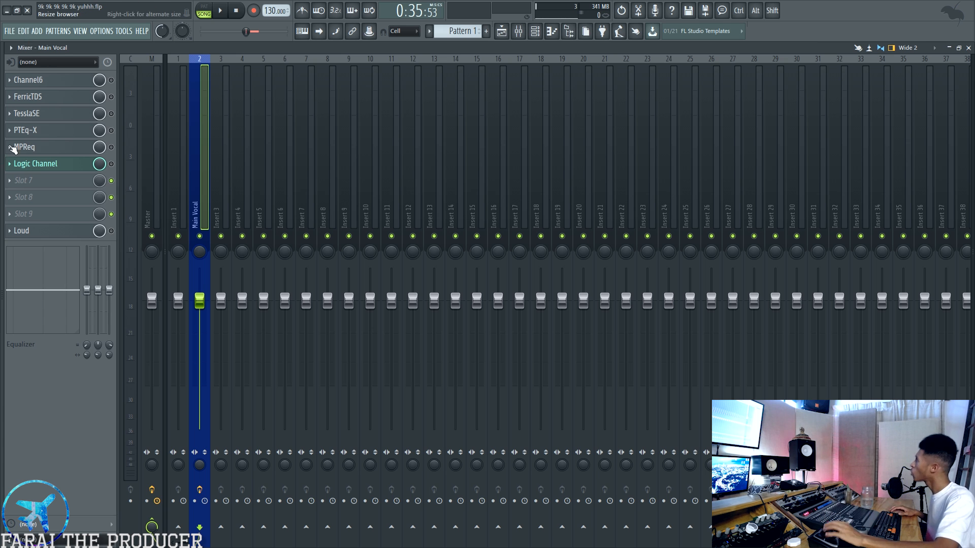
# Switch to the terst.flp project in FL Studio 12 and close its Channel6 (Neve) editor.
pyautogui.hotkey('alt', 'Tab')
pyautogui.hotkey('alt', 'Tab')
pyautogui.hotkey('alt', 'Tab')
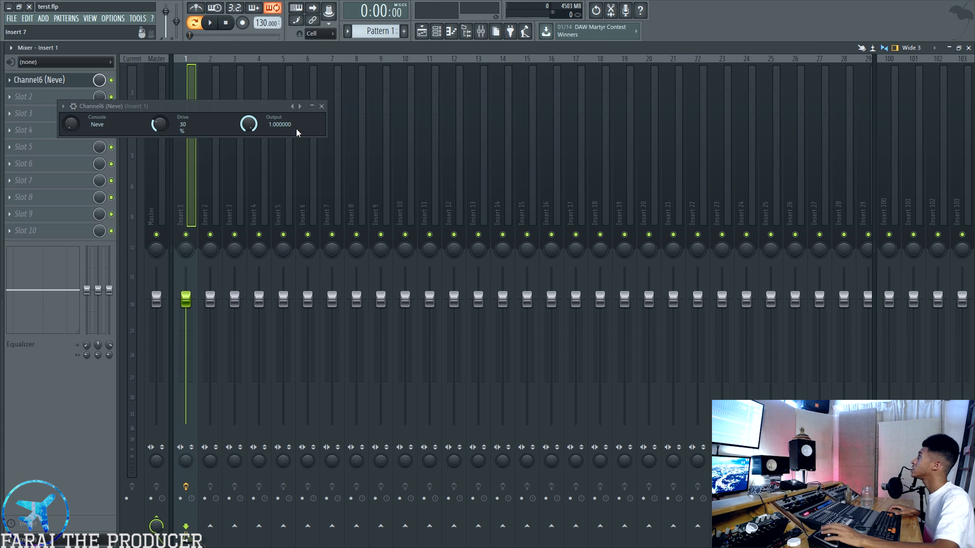
pyautogui.click(322, 106)
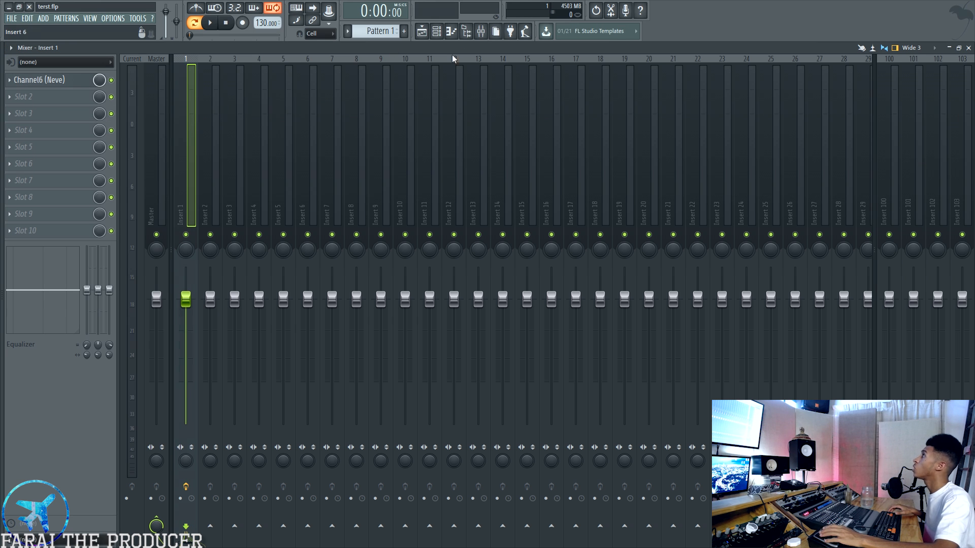
# Switch to the FL Studio 20 project to view its mixer and return to terst.flp in FL Studio 12.
pyautogui.hotkey('alt', 'Tab')
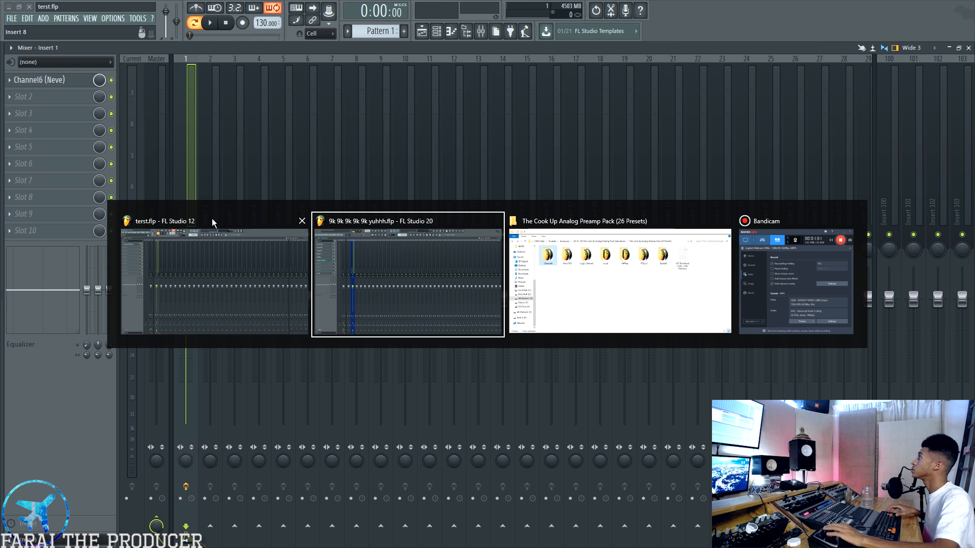
pyautogui.hotkey('alt', 'Tab')
pyautogui.hotkey('alt', 'Tab')
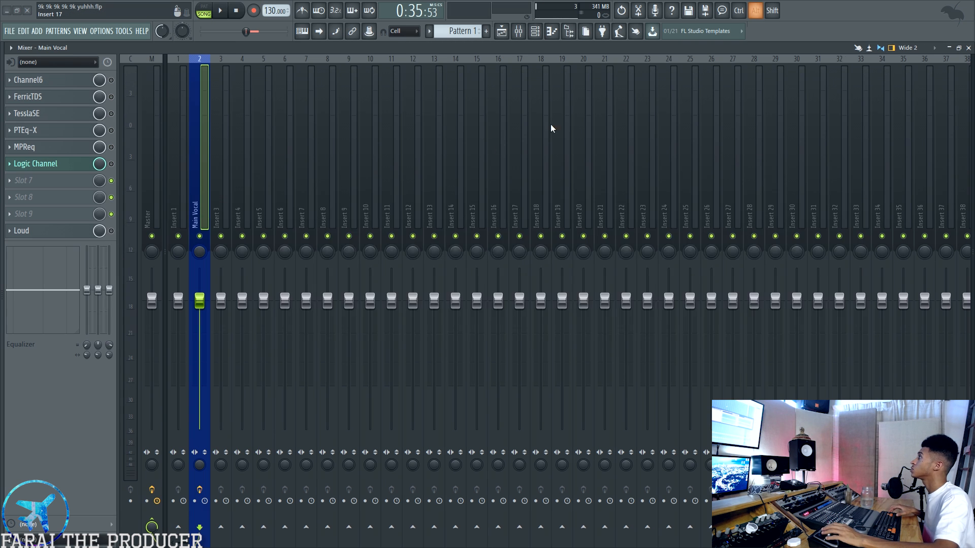
pyautogui.hotkey('alt', 'Tab')
pyautogui.hotkey('alt', 'Tab')
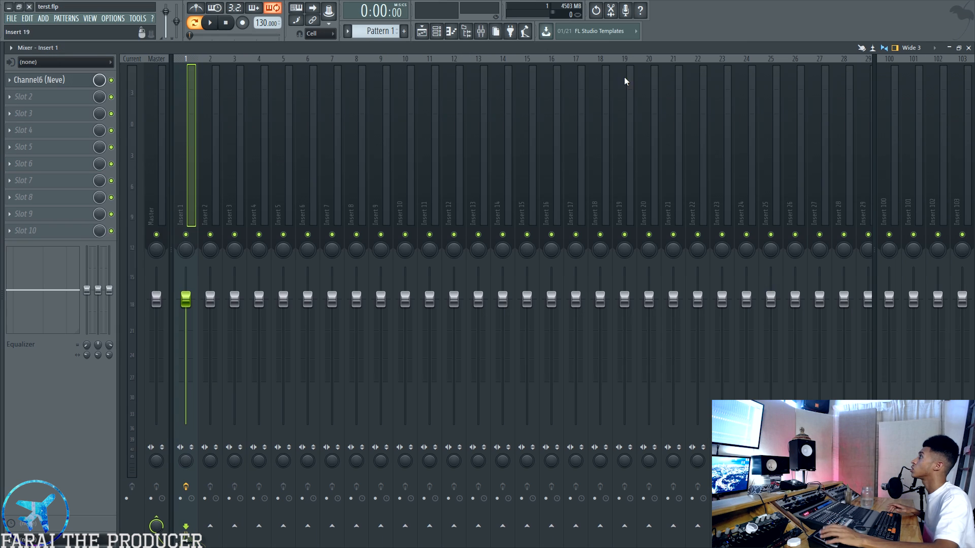
# Open the Loud folder of the preset pack and try to load the Vocal Levelrr preset into a mixer effect slot.
pyautogui.hotkey('alt', 'Tab')
pyautogui.moveTo(478, 209); pyautogui.dragTo(495, 169)
pyautogui.doubleClick(595, 237)
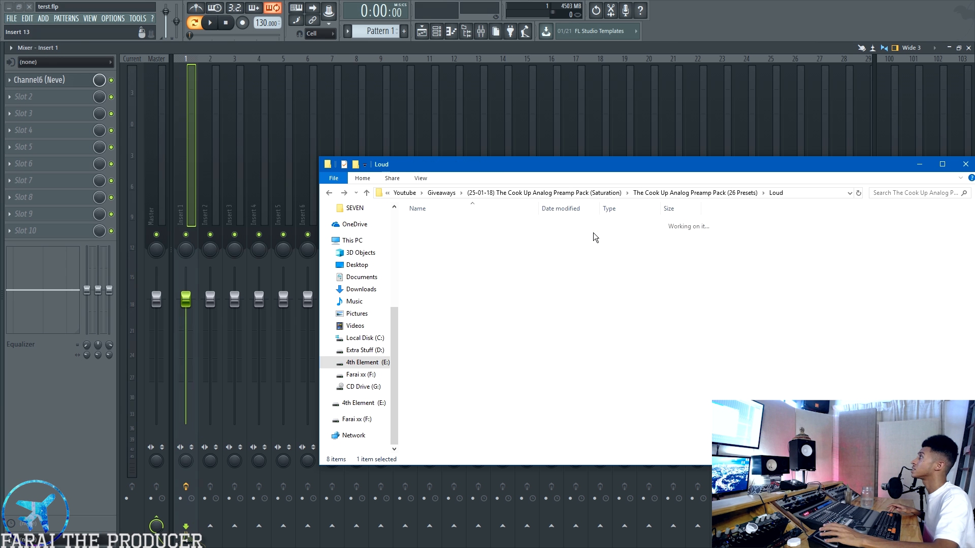
pyautogui.moveTo(429, 226); pyautogui.dragTo(41, 132)
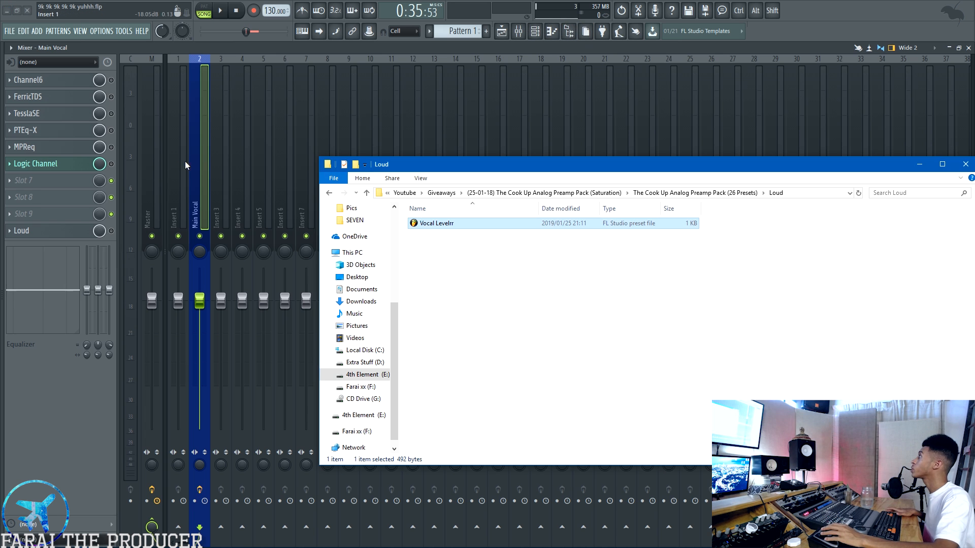
# View the vocal clip and its looped section in the Playlist at closer range, and return to the mixer.
pyautogui.click(558, 114)
pyautogui.click(501, 31)
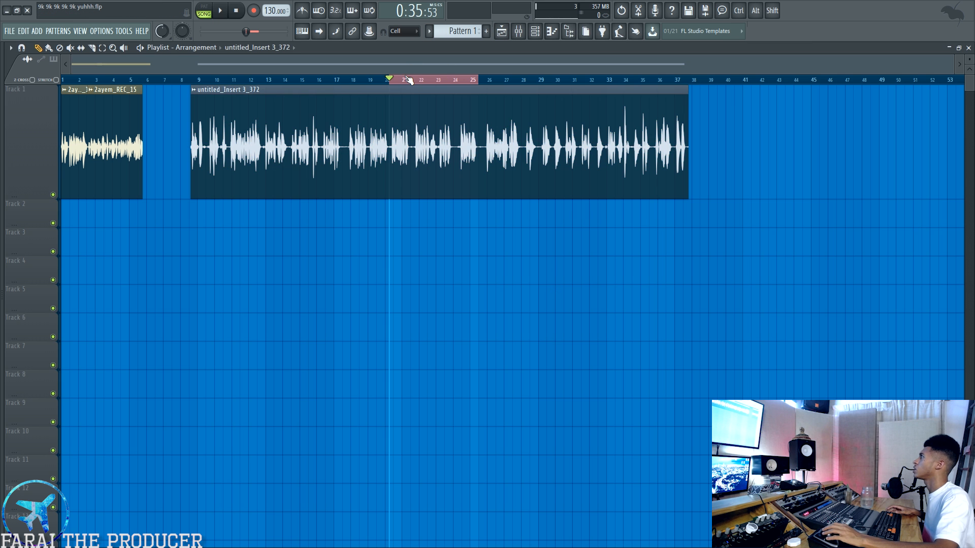
pyautogui.scroll(3, 410, 88)
pyautogui.scroll(2, 409, 89)
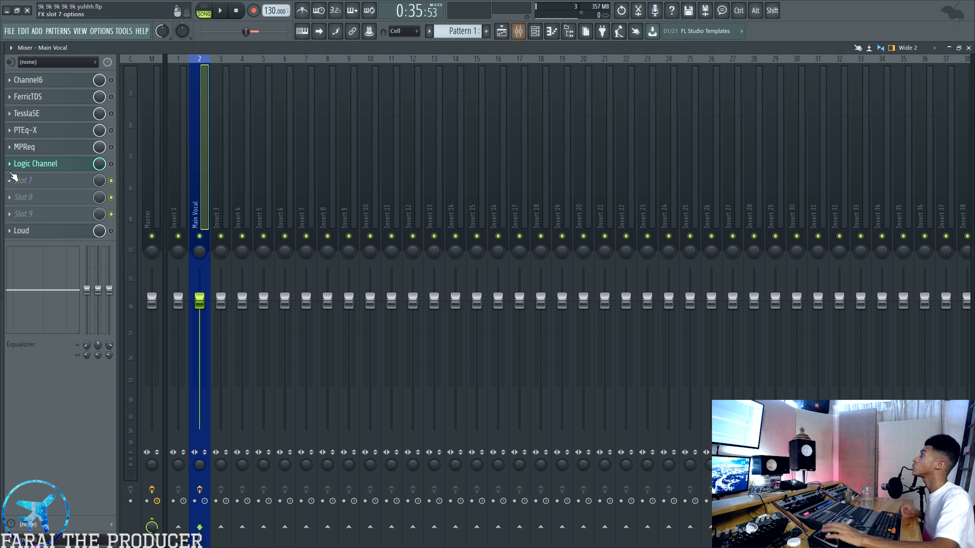
pyautogui.click(518, 31)
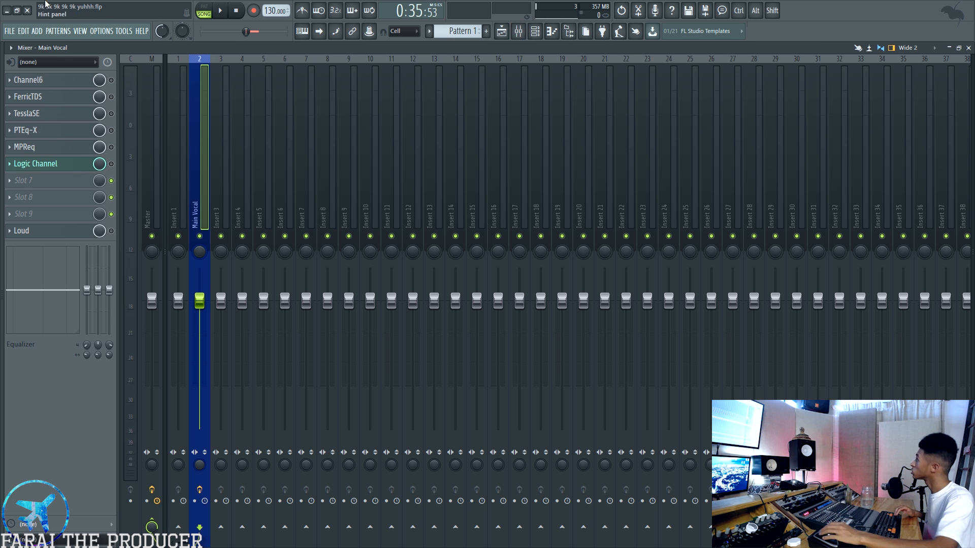
# Play the looped vocal section with the Playlist in view and stop playback.
pyautogui.press('space')
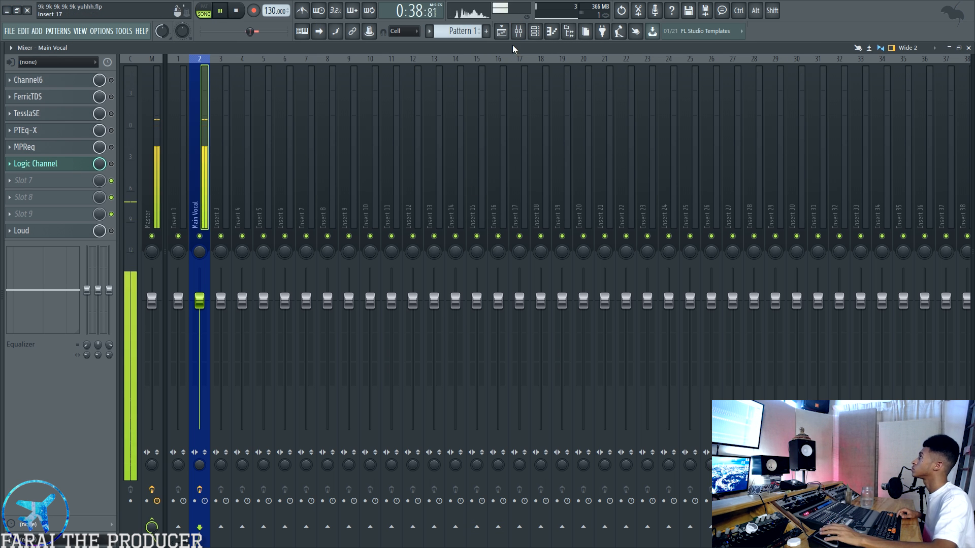
pyautogui.click(501, 31)
pyautogui.scroll(-5, 484, 82)
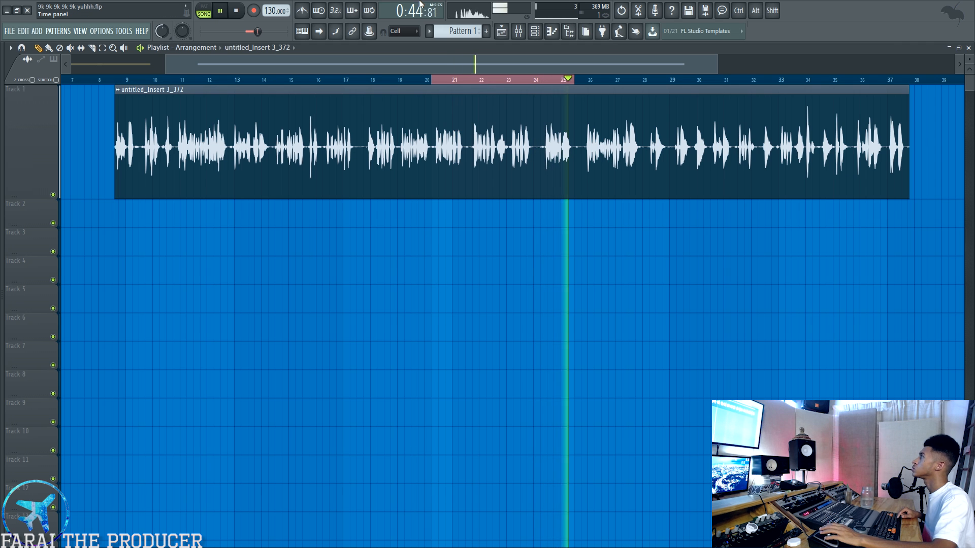
pyautogui.press('space')
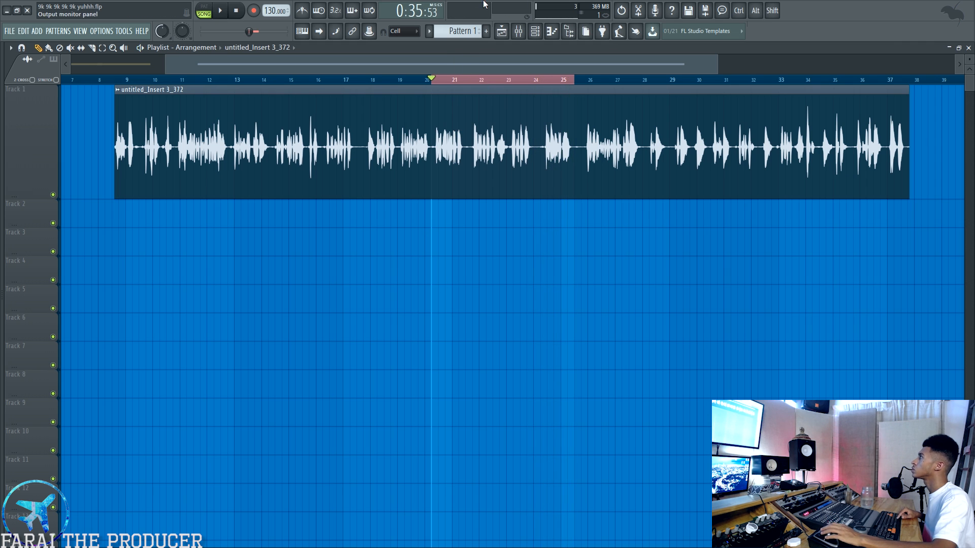
# Open the Channel6 editor from the Main Vocal effect slots and place it over the upper middle of the mixer.
pyautogui.click(519, 32)
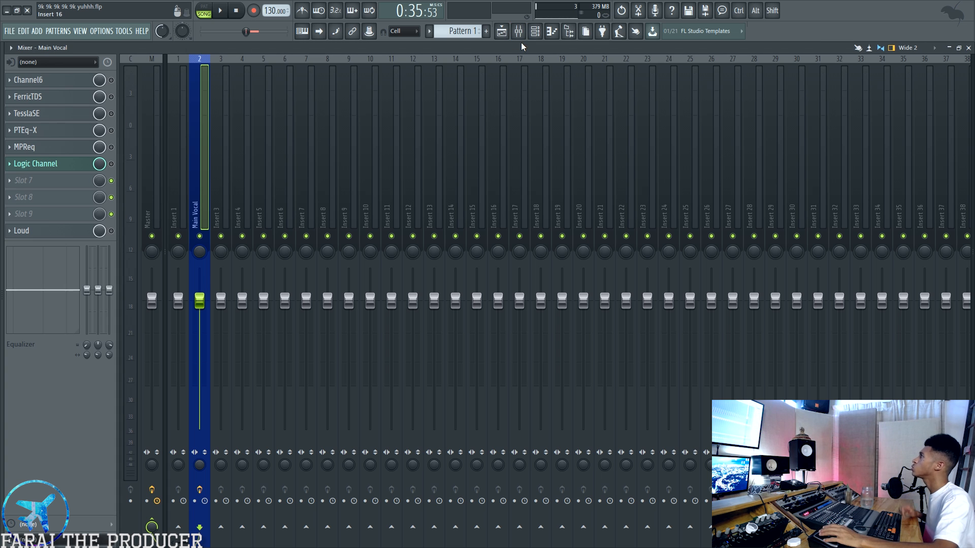
pyautogui.click(31, 80)
pyautogui.moveTo(306, 259); pyautogui.dragTo(523, 76)
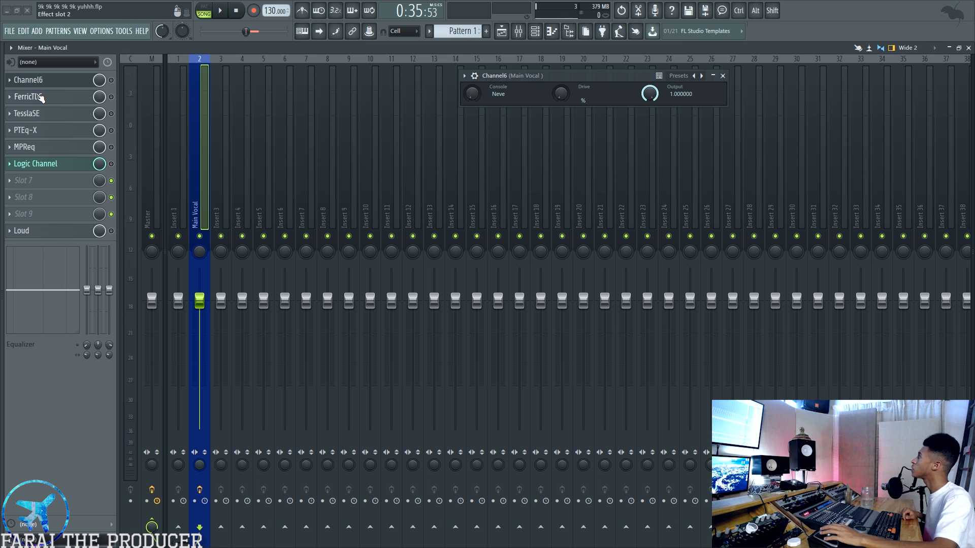
# Recolour the Channel6 and FerricTDS effect slots to teal like the Logic Channel slot.
pyautogui.middleClick(54, 81)
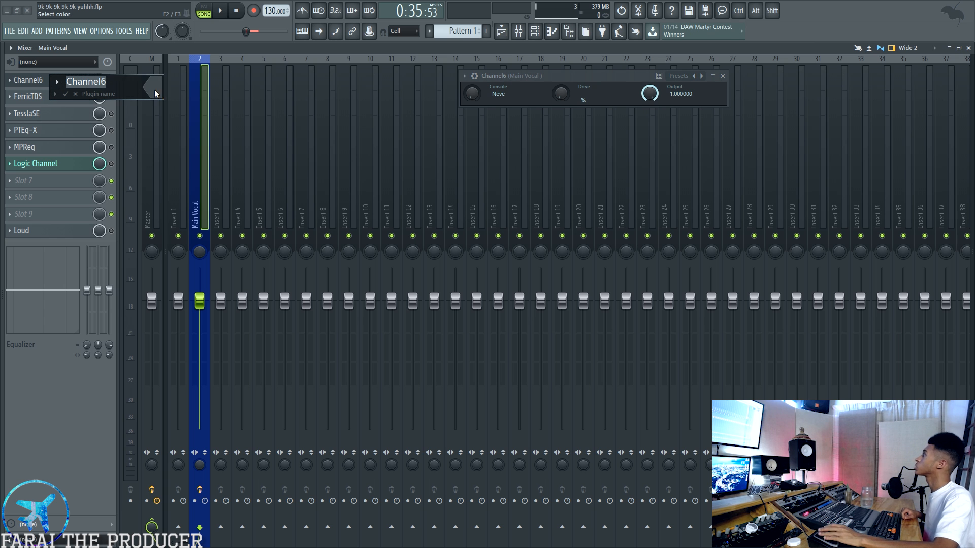
pyautogui.click(155, 90)
pyautogui.click(209, 85)
pyautogui.press('Return')
pyautogui.middleClick(70, 96)
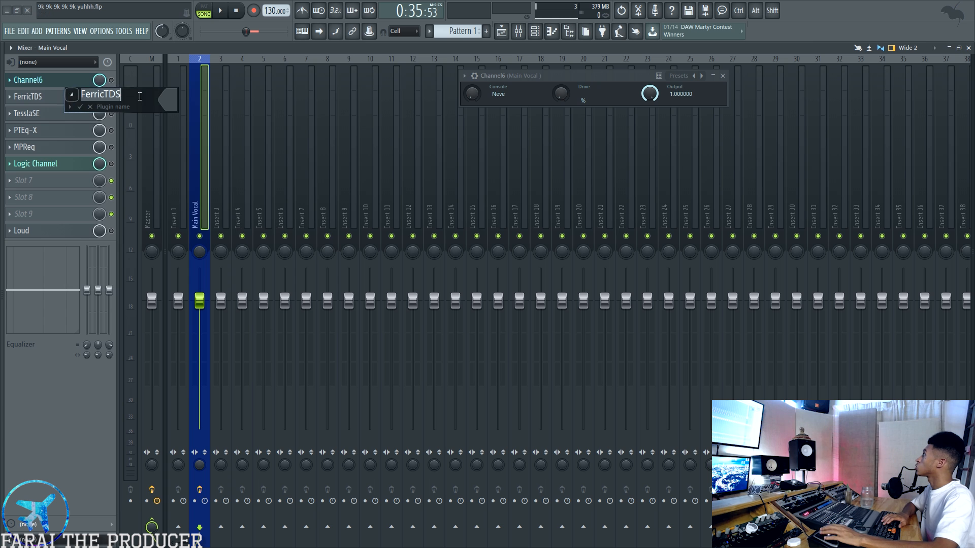
pyautogui.click(169, 99)
pyautogui.click(182, 141)
# Recolour the TesslaSE and PTEq-X effect slots to the same teal.
pyautogui.middleClick(69, 113)
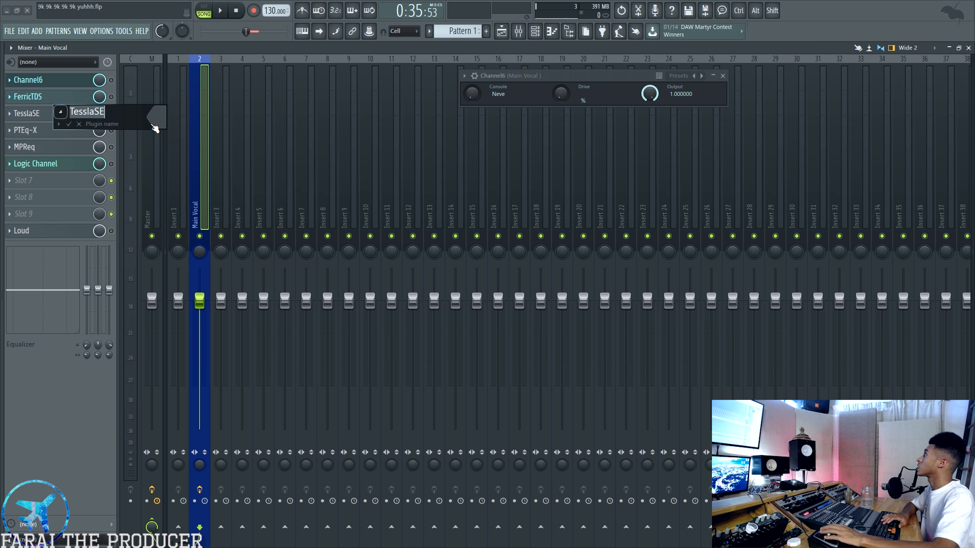
pyautogui.click(157, 117)
pyautogui.click(172, 158)
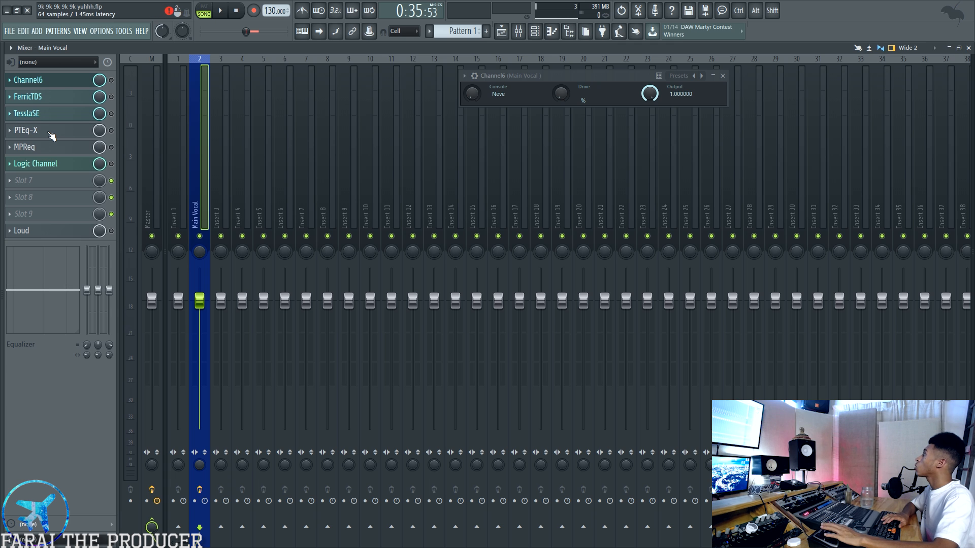
pyautogui.middleClick(61, 130)
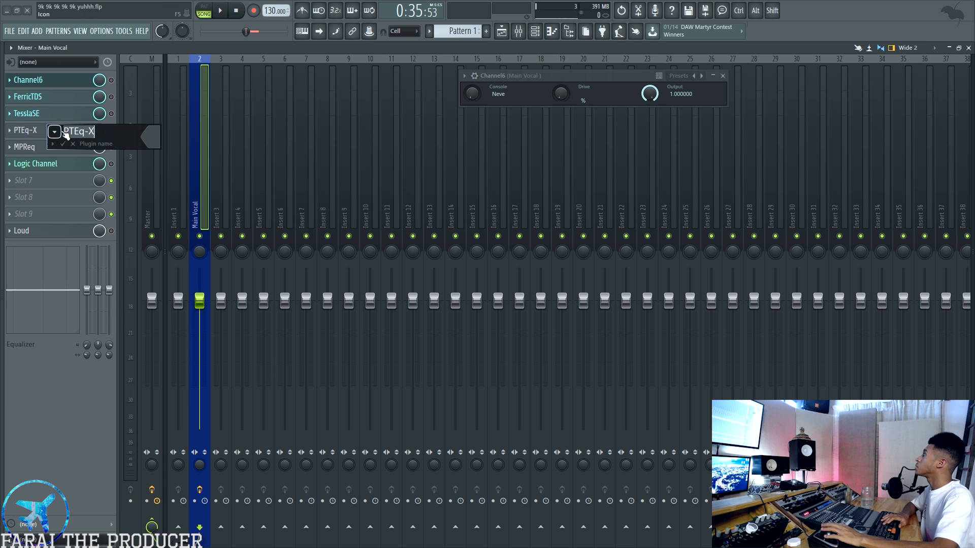
pyautogui.click(150, 136)
pyautogui.click(209, 164)
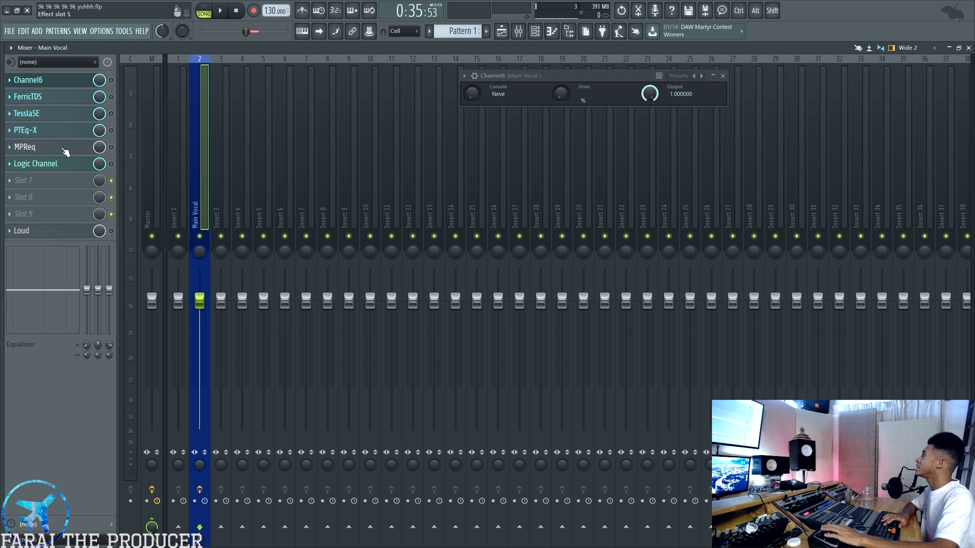
# Open the Logic Channel editor, switch to File Explorer and select all preset files in the pack's Logic Channel folder.
pyautogui.click(61, 164)
pyautogui.moveTo(583, 303); pyautogui.dragTo(491, 210)
pyautogui.hotkey('alt', 'Tab')
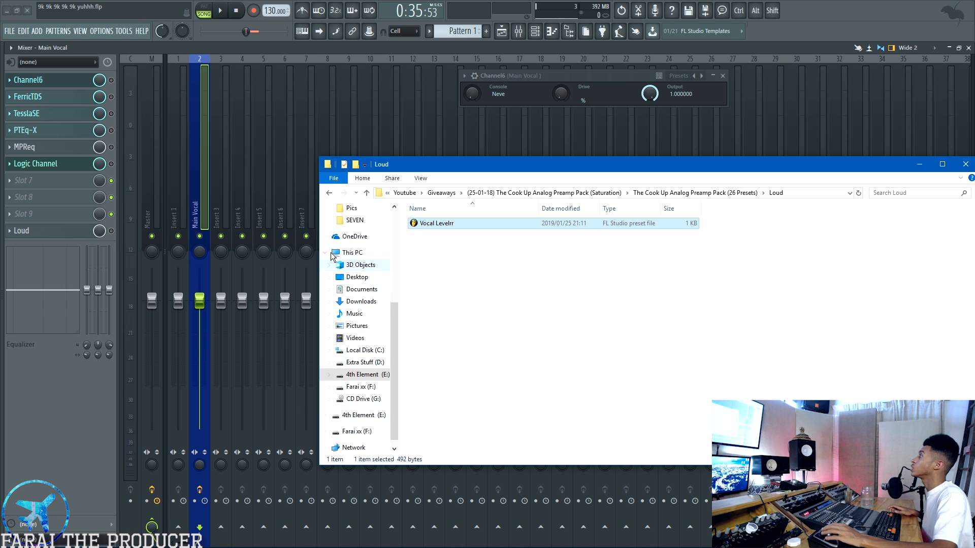
pyautogui.click(330, 193)
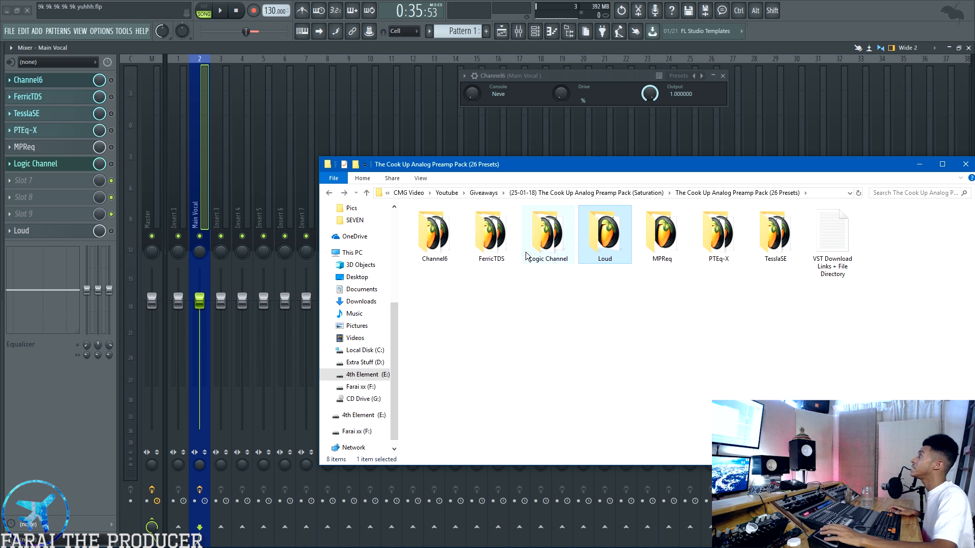
pyautogui.doubleClick(552, 246)
pyautogui.moveTo(429, 281); pyautogui.dragTo(443, 198)
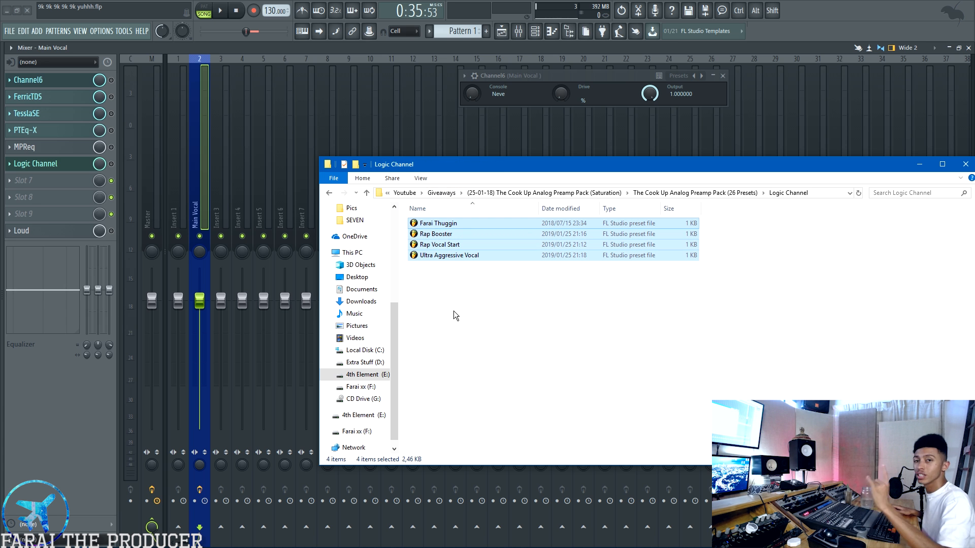
# Move the preset folder window out of the way and place the Logic Channel editor slightly higher over the mixer.
pyautogui.moveTo(563, 163); pyautogui.dragTo(415, 201)
pyautogui.moveTo(716, 204); pyautogui.dragTo(665, 547)
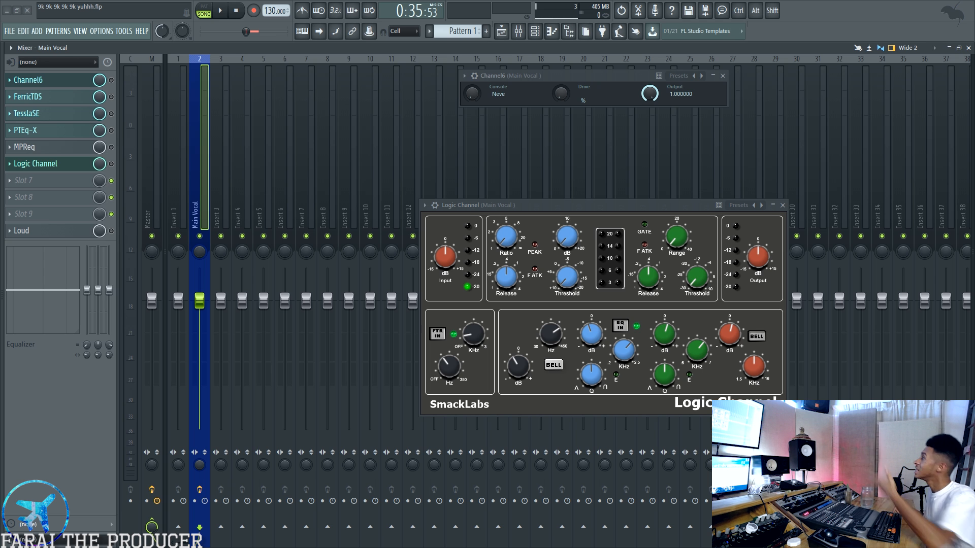
pyautogui.moveTo(584, 205); pyautogui.dragTo(597, 188)
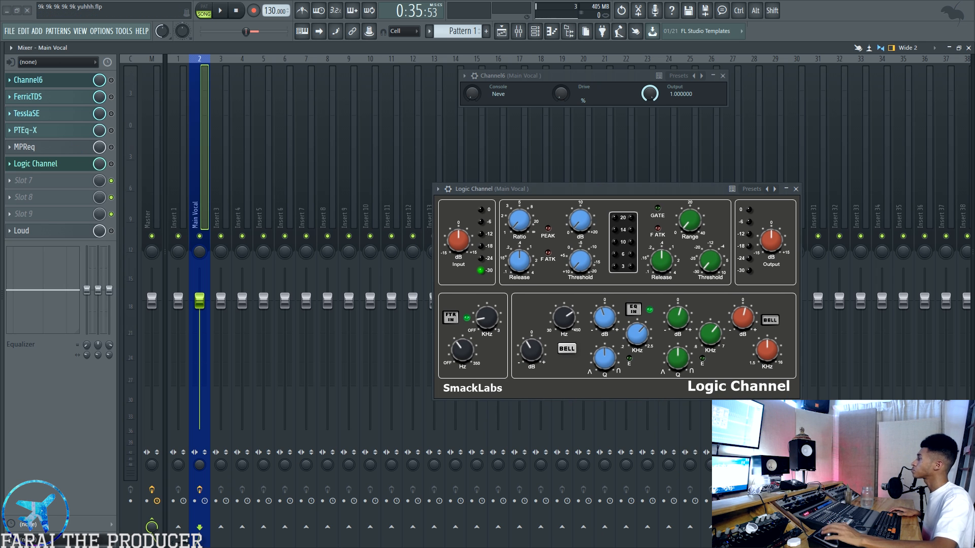
# Point out the VST Download Links + File Directory file in the pack folder, minimize File Explorer and close the Logic Channel editor.
pyautogui.click(363, 542)
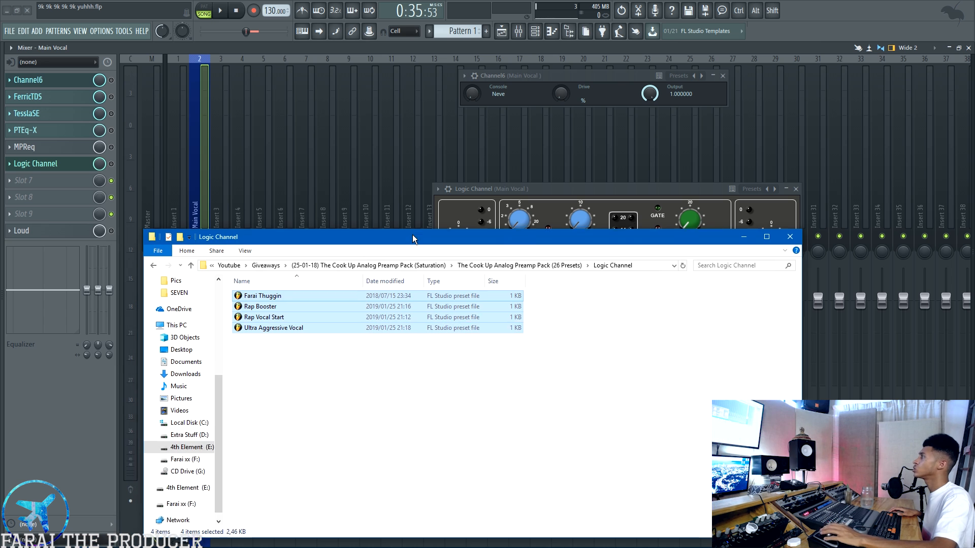
pyautogui.click(155, 264)
pyautogui.click(660, 318)
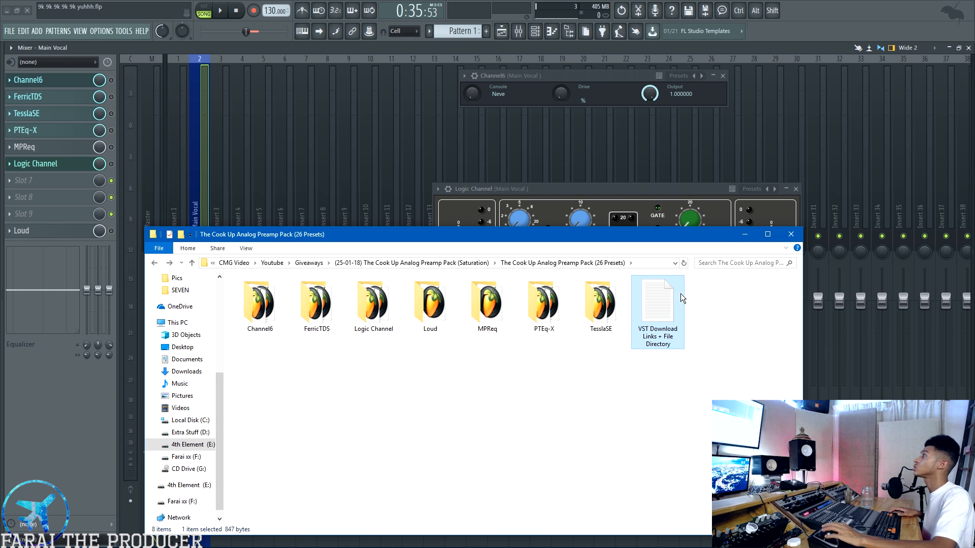
pyautogui.click(745, 235)
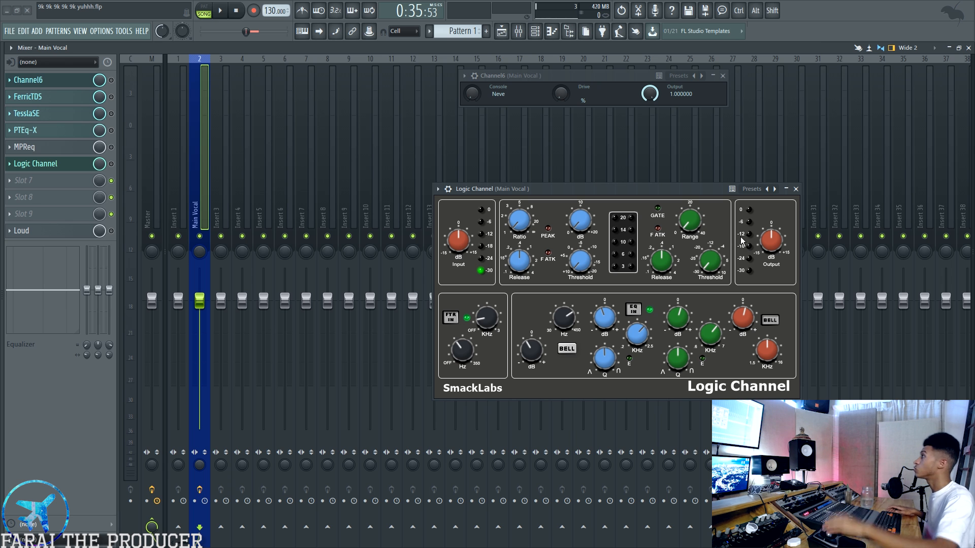
pyautogui.click(796, 188)
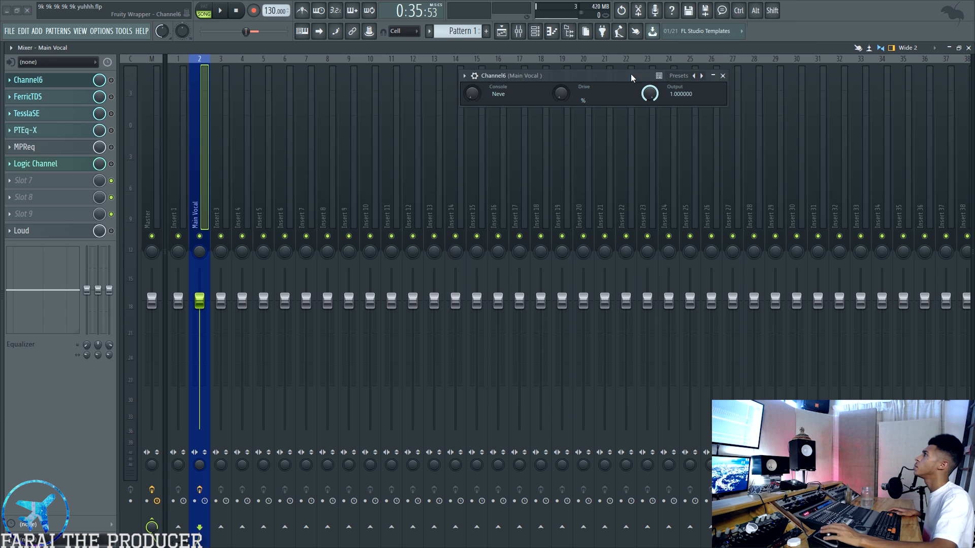
# Place the Channel6 editor mid-mixer, enable its slot on Main Vocal and set Drive to 30%.
pyautogui.moveTo(637, 75); pyautogui.dragTo(592, 156)
pyautogui.doubleClick(61, 82)
pyautogui.click(111, 81)
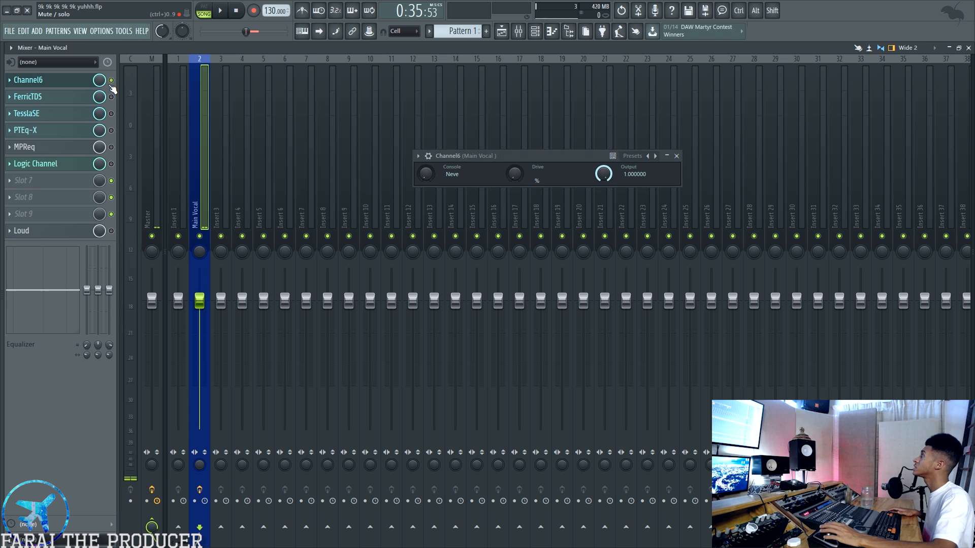
pyautogui.moveTo(526, 171); pyautogui.dragTo(526, 152)
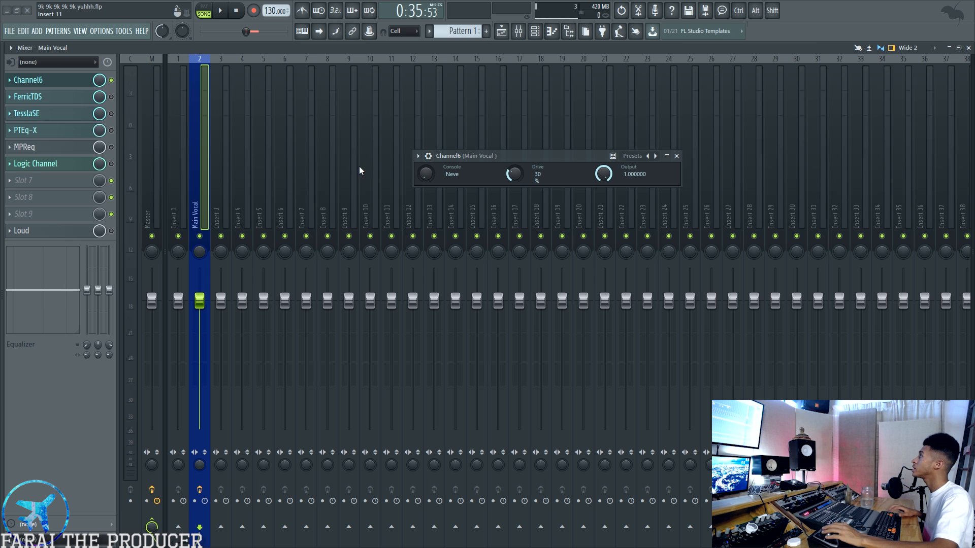
# Play the looped vocal, toggle Channel6 to compare the dry and driven sound, and stop playback.
pyautogui.press('space')
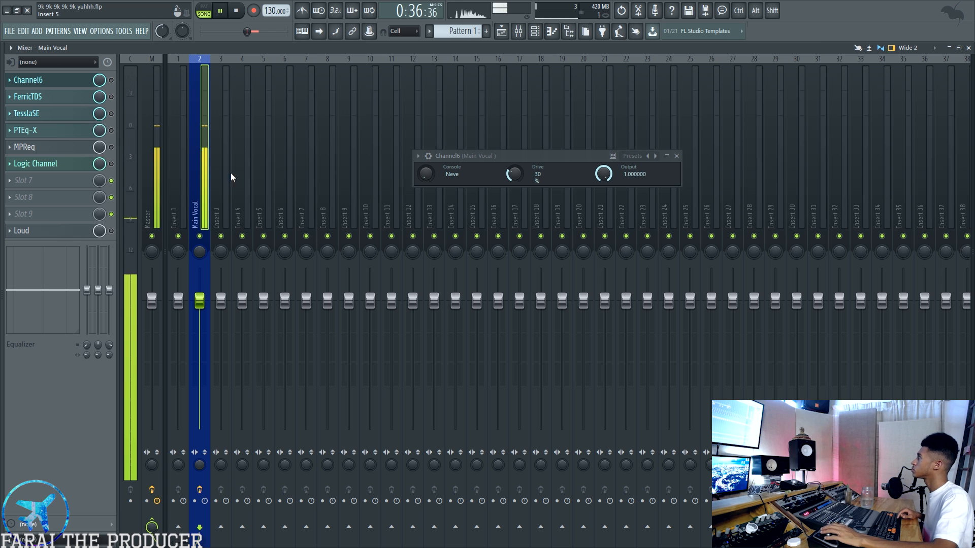
pyautogui.click(111, 80)
pyautogui.press('space')
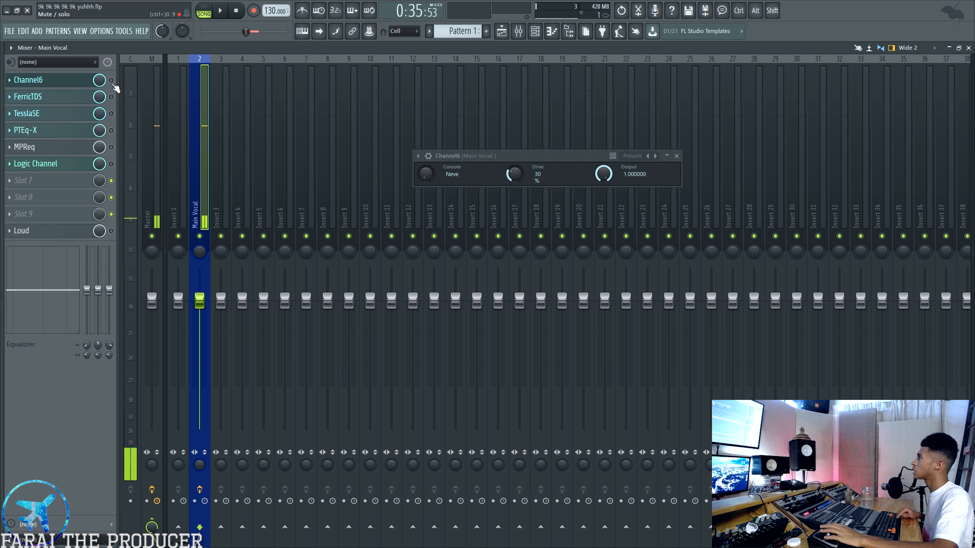
# Reset Channel6's Drive to minimum, start the looped vocal and raise Drive to 100%.
pyautogui.moveTo(513, 176); pyautogui.dragTo(513, 213)
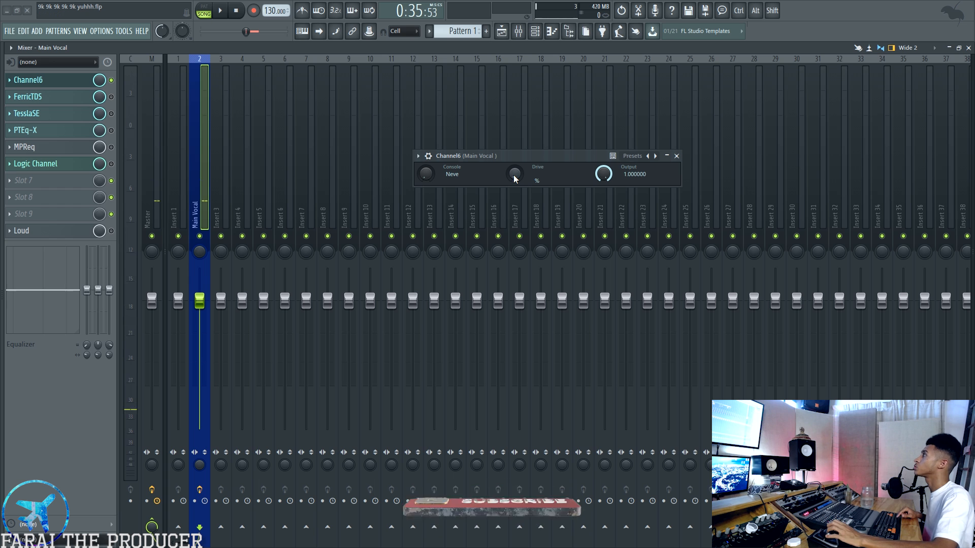
pyautogui.press('space')
pyautogui.moveTo(514, 176); pyautogui.dragTo(515, 117)
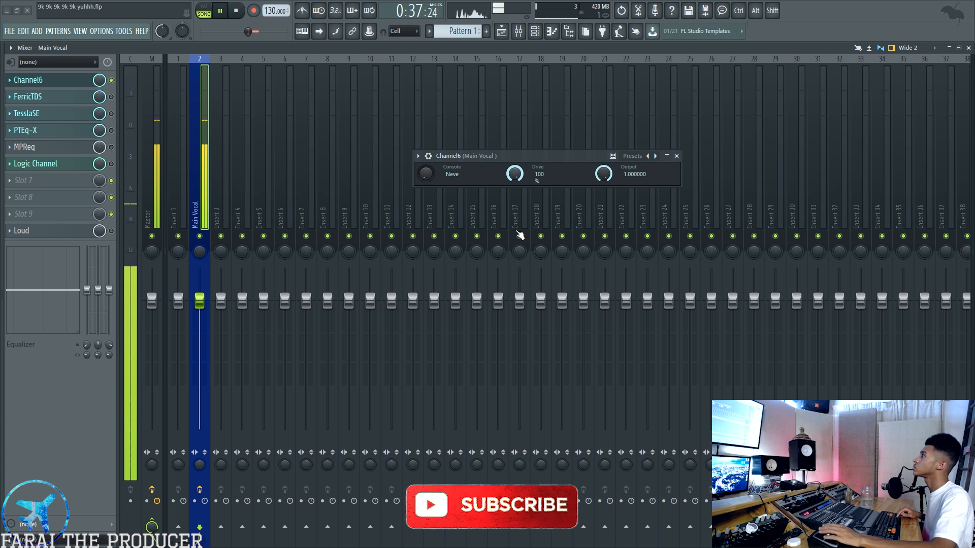
# Switch Channel6's Console to API, compare the looped vocal with and without the plugin, and stop playback.
pyautogui.moveTo(425, 174); pyautogui.dragTo(425, 165)
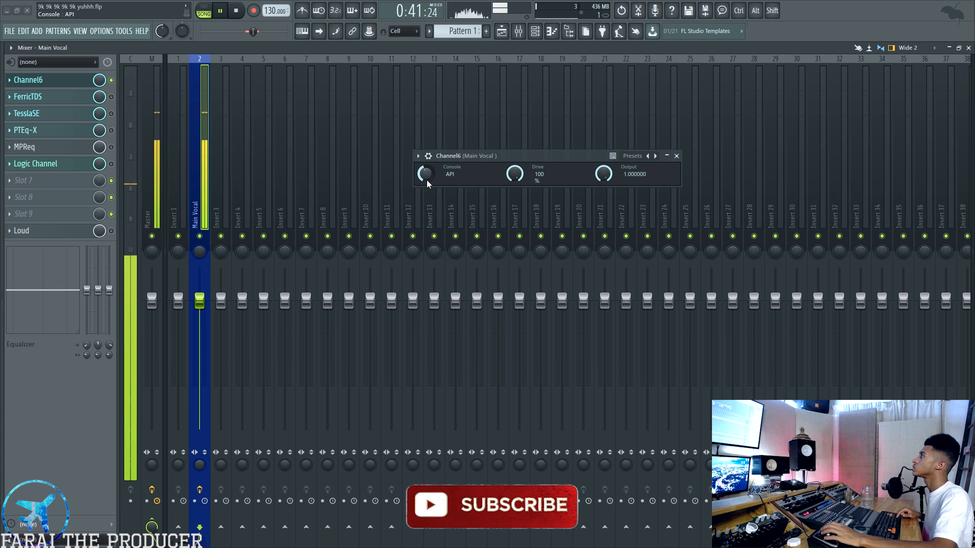
pyautogui.click(111, 80)
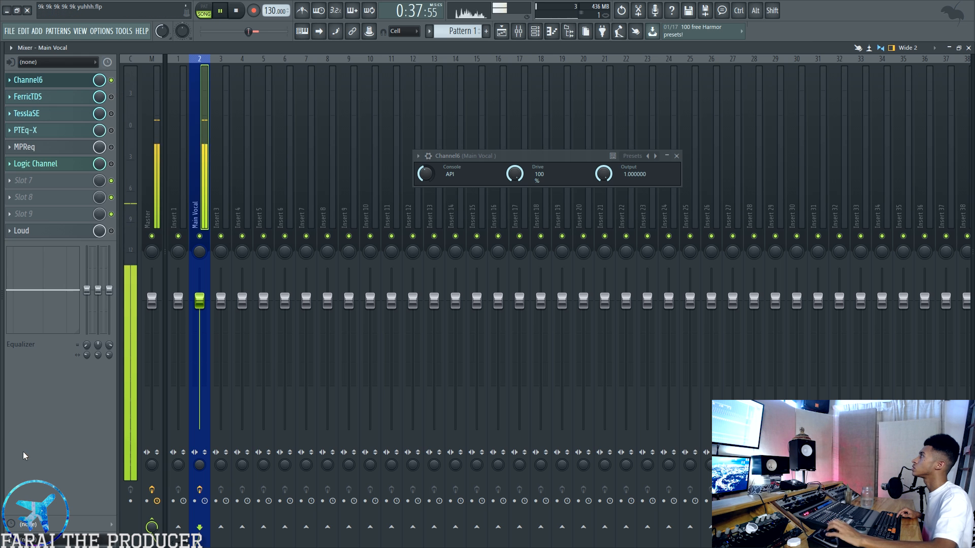
pyautogui.press('space')
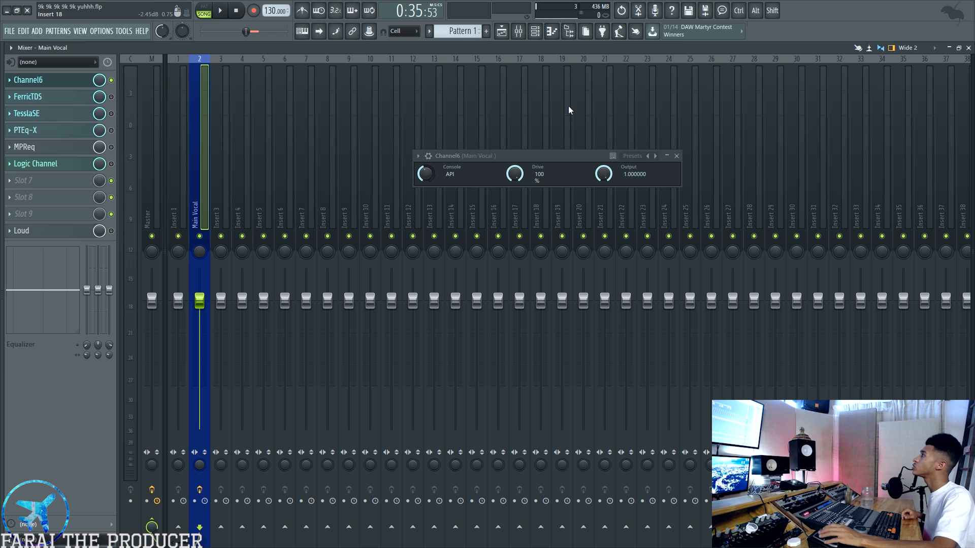
# Set Channel6's Console to SSL with Drive at 44% and close its editor.
pyautogui.moveTo(532, 157); pyautogui.dragTo(472, 120)
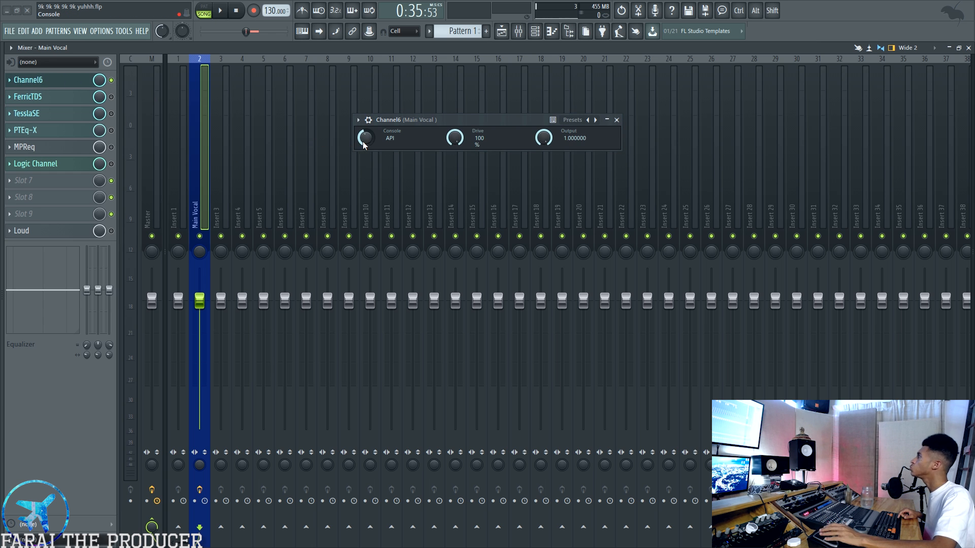
pyautogui.moveTo(368, 137); pyautogui.dragTo(368, 131)
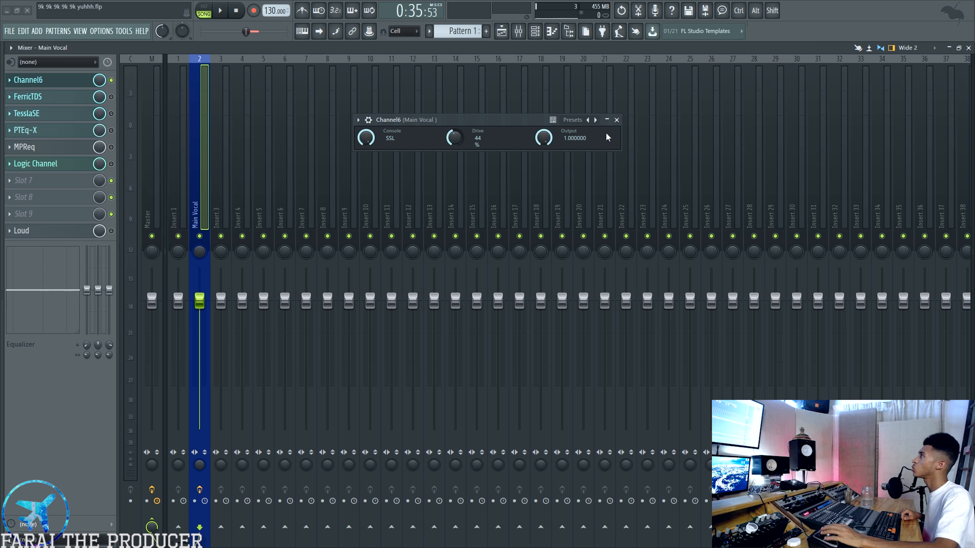
pyautogui.click(616, 121)
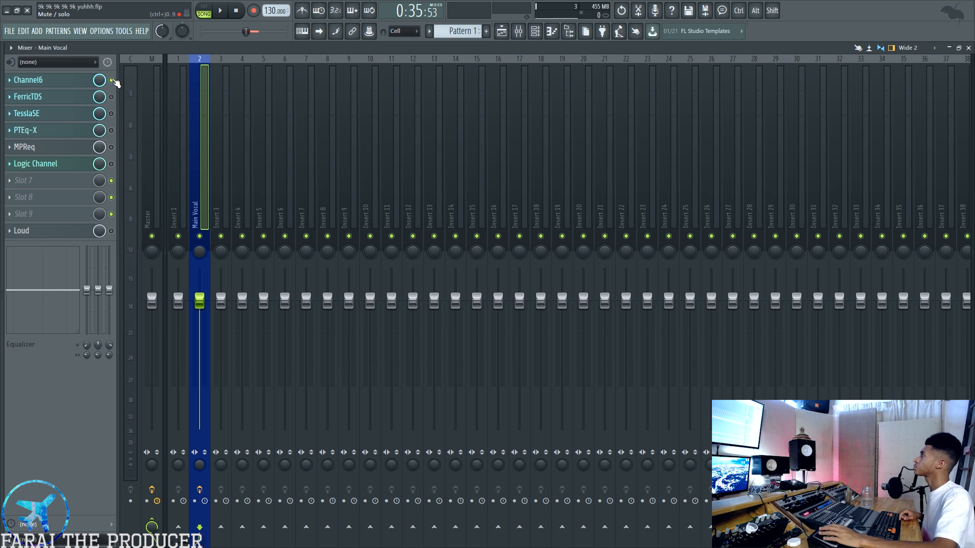
# Open the FerricTDS editor from the Main Vocal effect slots and rename the plugin FerricTDS (tape).
pyautogui.click(65, 99)
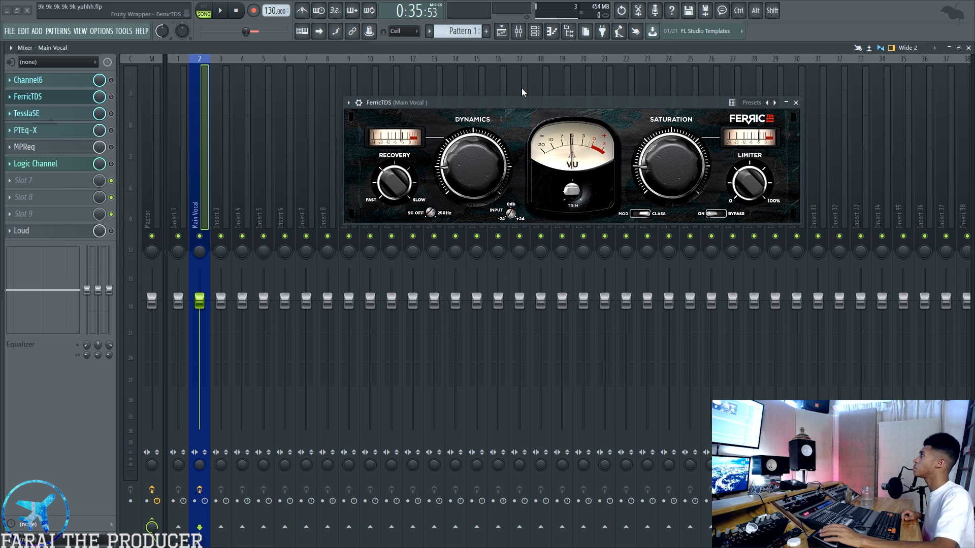
pyautogui.press('F2')
pyautogui.click(133, 99)
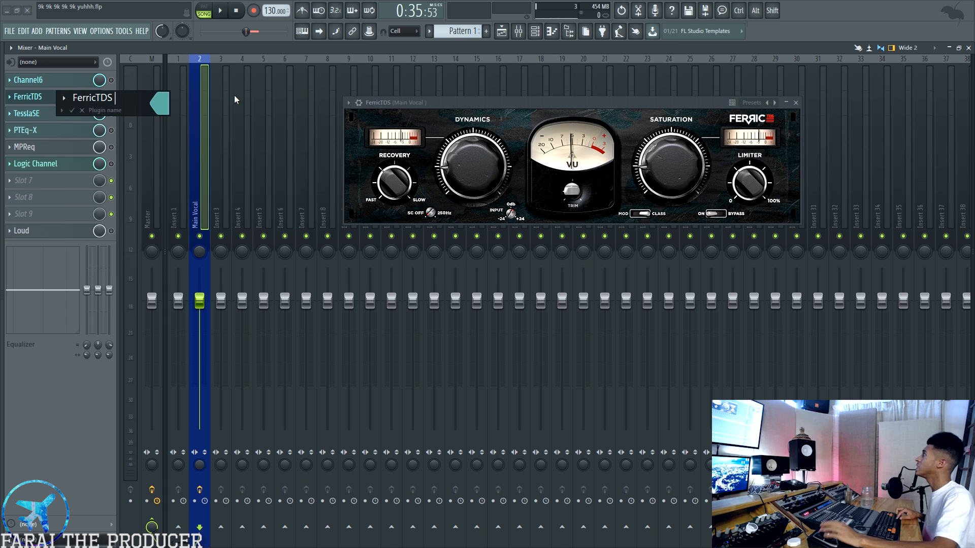
pyautogui.write('(tap')
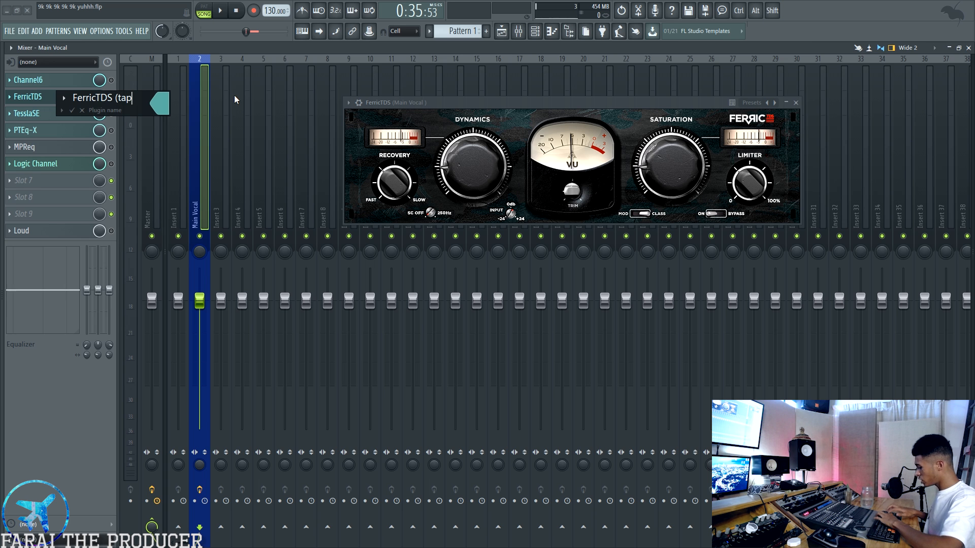
pyautogui.write('e)')
pyautogui.press('Return')
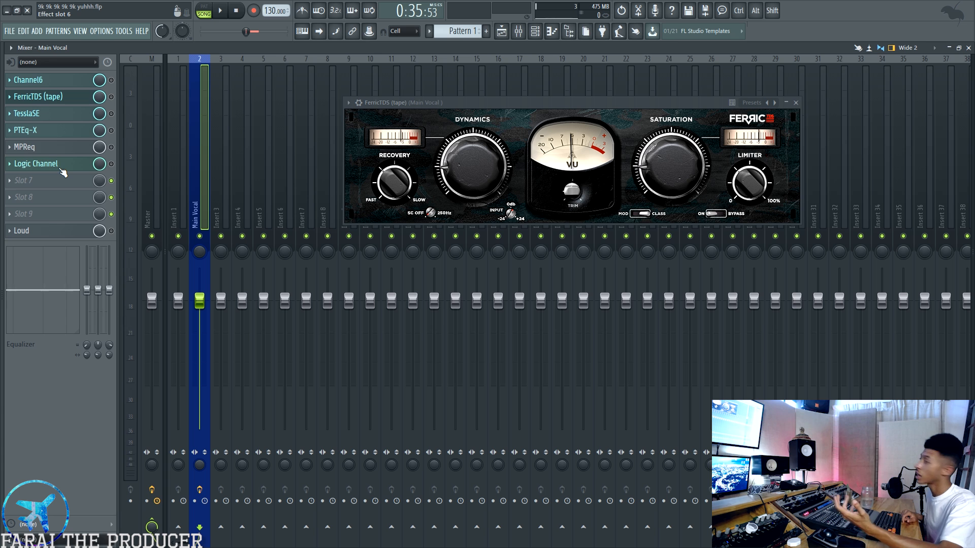
# View the Logic Channel and MPReq editors from the Main Vocal effect slots, closing each one again.
pyautogui.click(60, 166)
pyautogui.moveTo(542, 189); pyautogui.dragTo(470, 256)
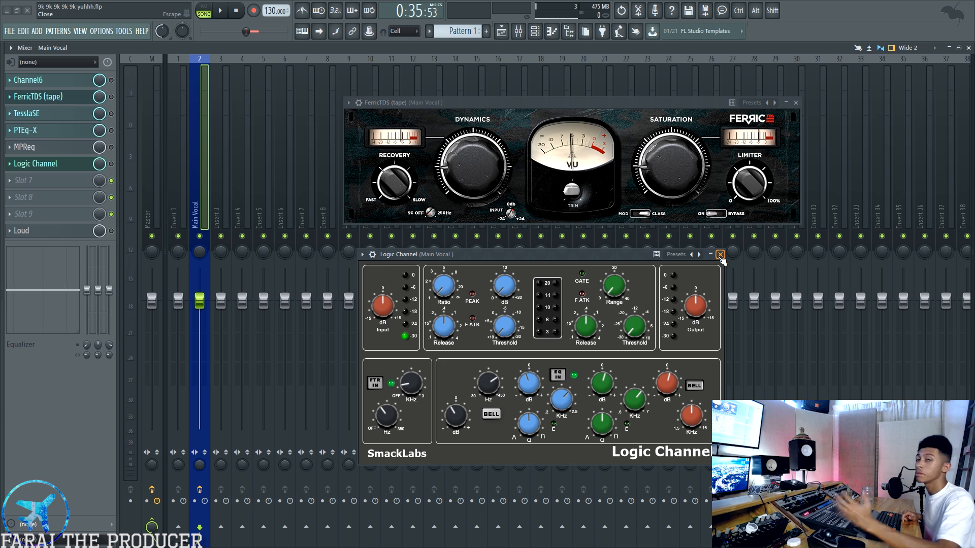
pyautogui.click(720, 255)
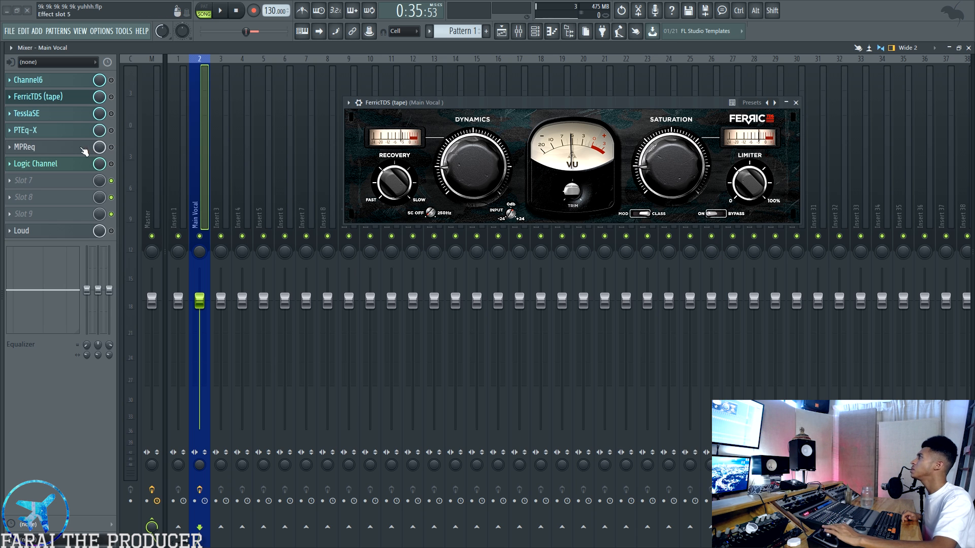
pyautogui.click(89, 149)
pyautogui.moveTo(629, 30); pyautogui.dragTo(486, 143)
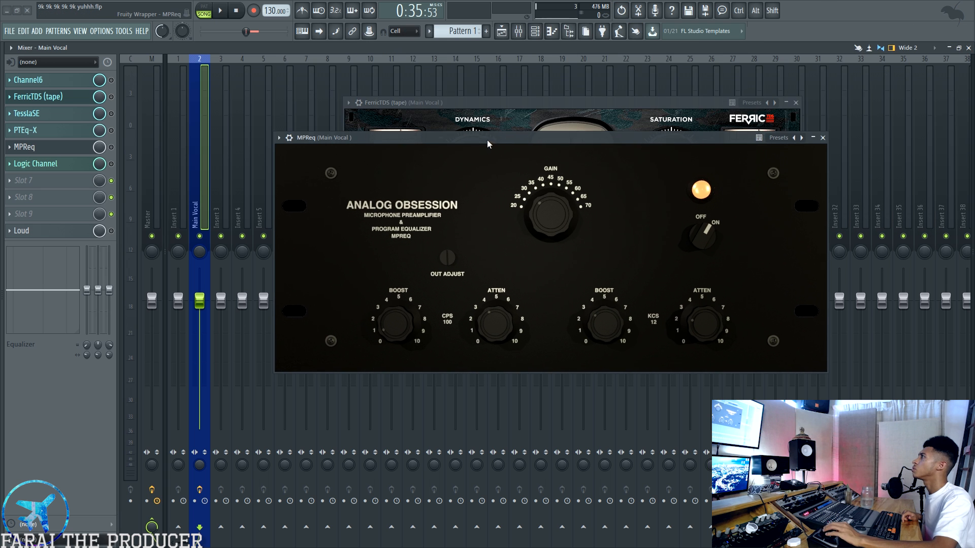
pyautogui.click(823, 136)
# Lower the FerricTDS (tape) editor over the mixer and compare the looped vocal with the plugin enabled and bypassed.
pyautogui.moveTo(555, 102); pyautogui.dragTo(548, 166)
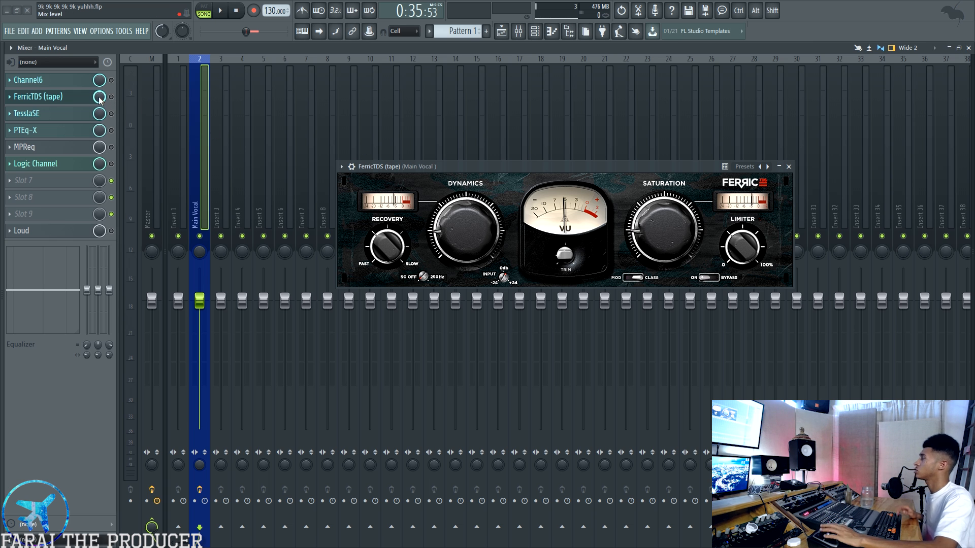
pyautogui.press('space')
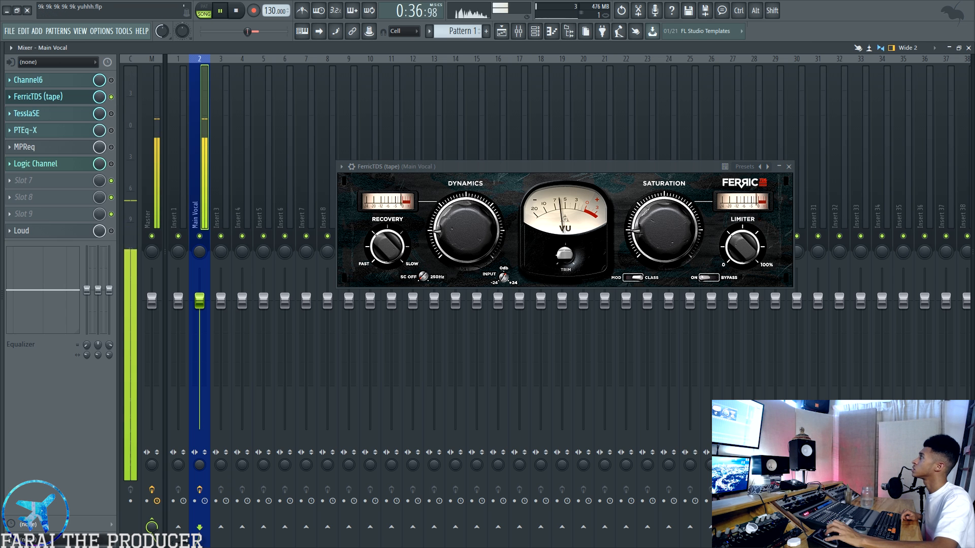
pyautogui.moveTo(664, 231)
pyautogui.mouseDown()
pyautogui.moveTo(663, 175)
pyautogui.moveTo(664, 226)
pyautogui.mouseUp()
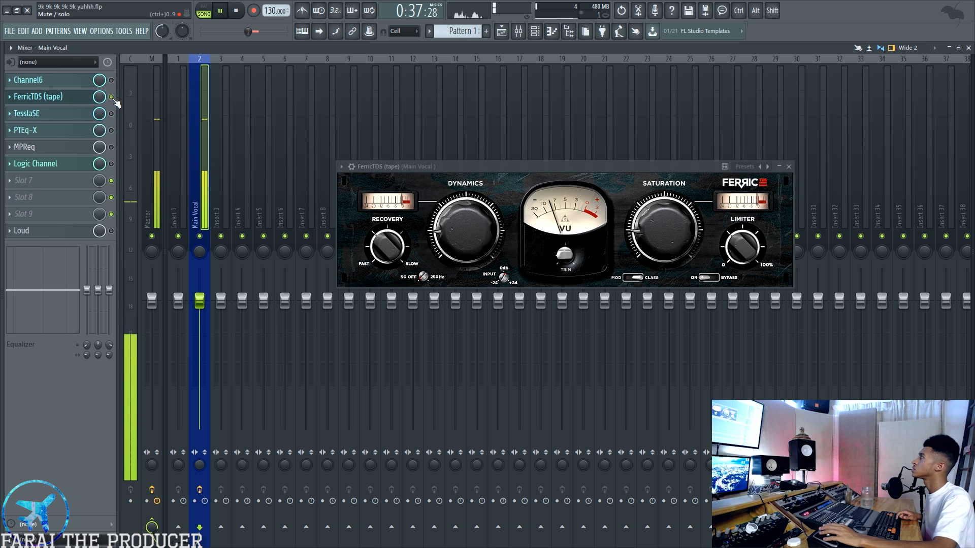
pyautogui.click(111, 96)
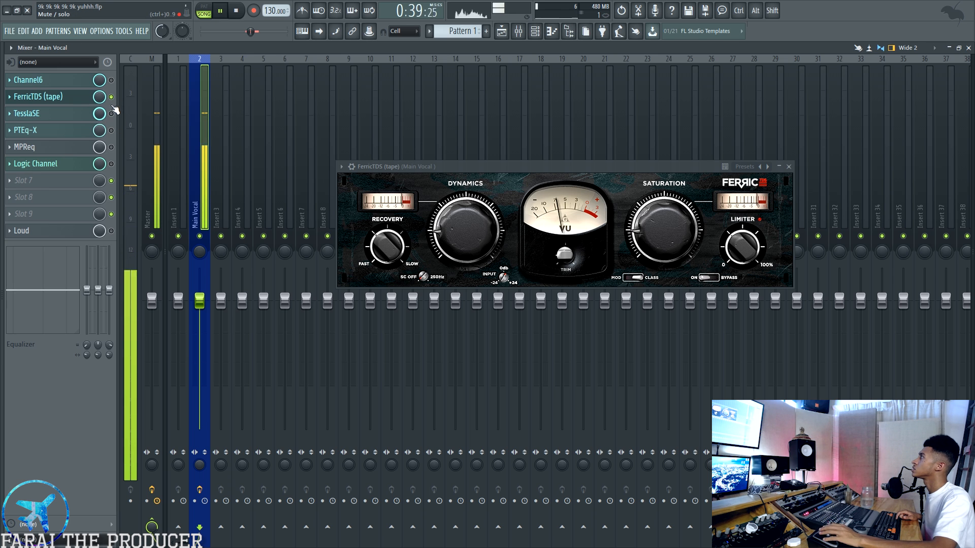
pyautogui.press('space')
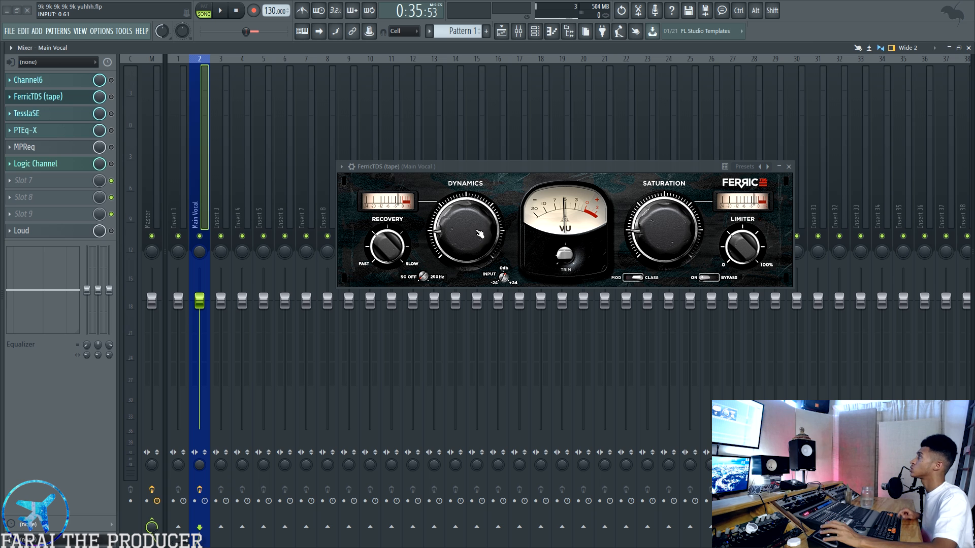
# Enable FerricTDS (tape) on Main Vocal, play the looped vocal through it and stop playback.
pyautogui.click(111, 97)
pyautogui.press('space')
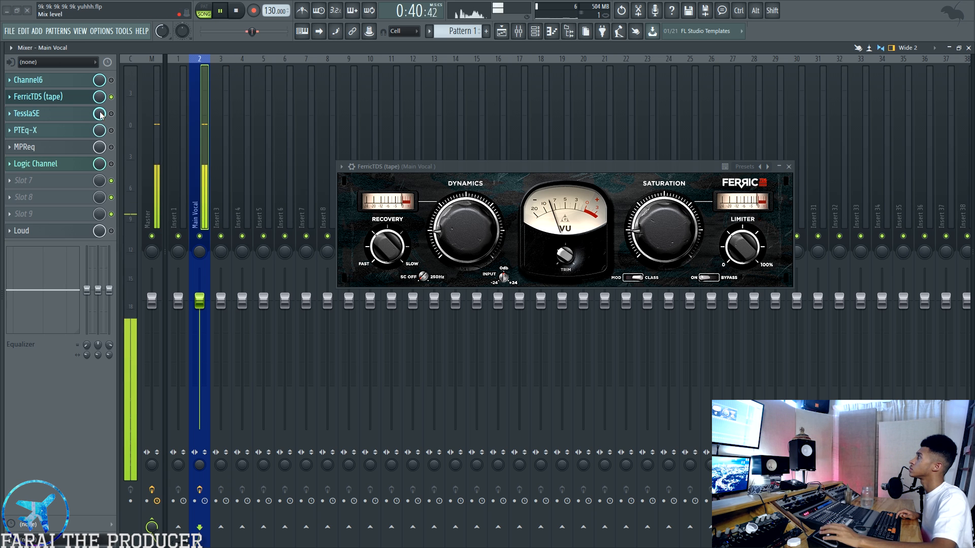
pyautogui.press('space')
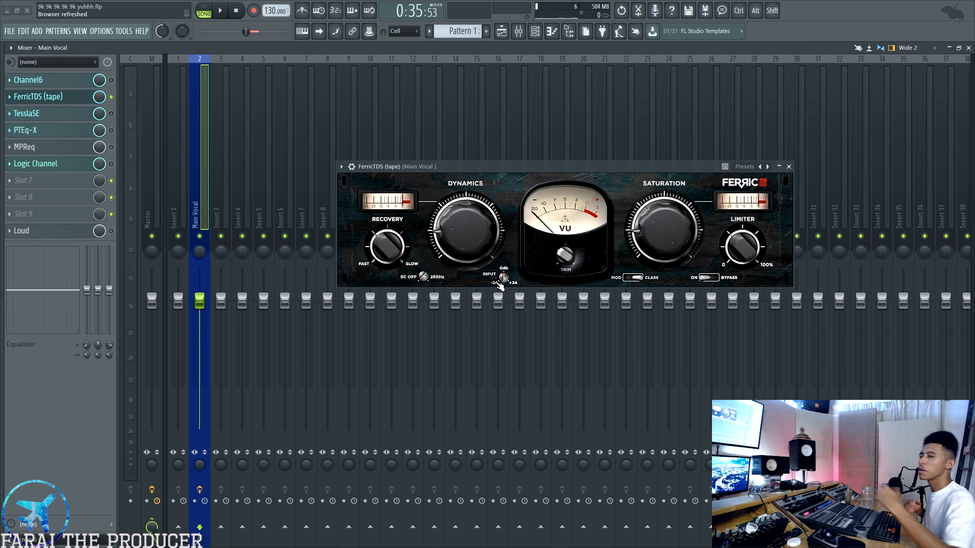
# Open and enable TesslaSE on Main Vocal in place of FerricTDS (tape), and position its editor over the mixer.
pyautogui.moveTo(511, 173); pyautogui.dragTo(461, 156)
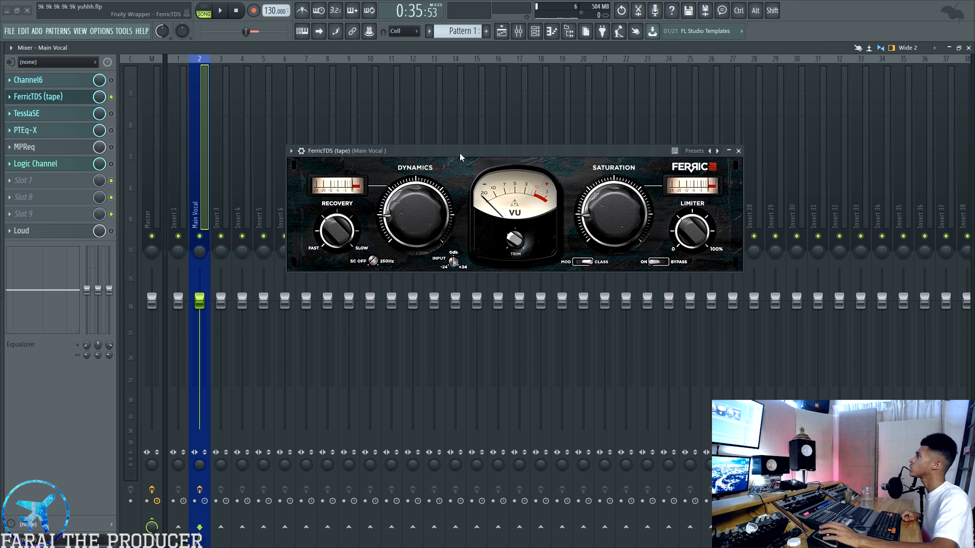
pyautogui.click(26, 114)
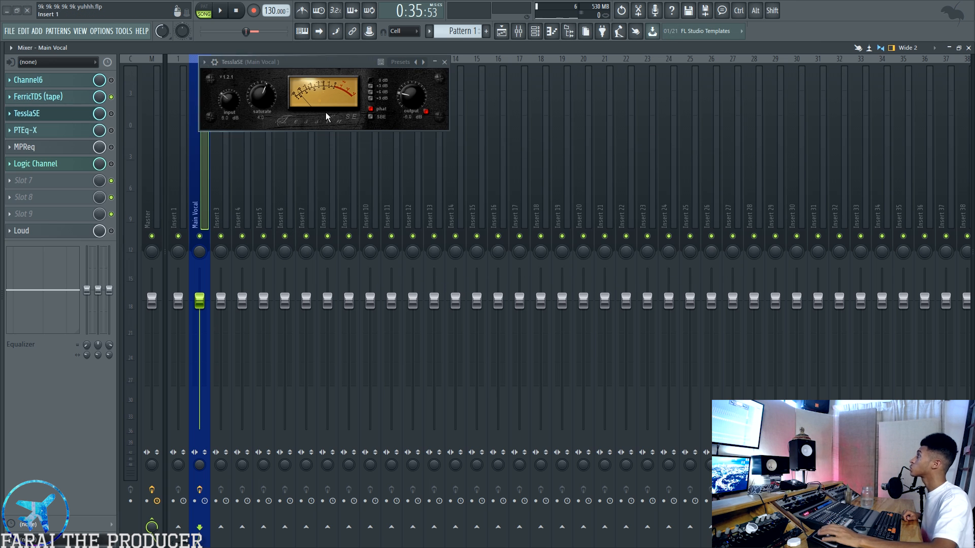
pyautogui.moveTo(340, 65); pyautogui.dragTo(511, 164)
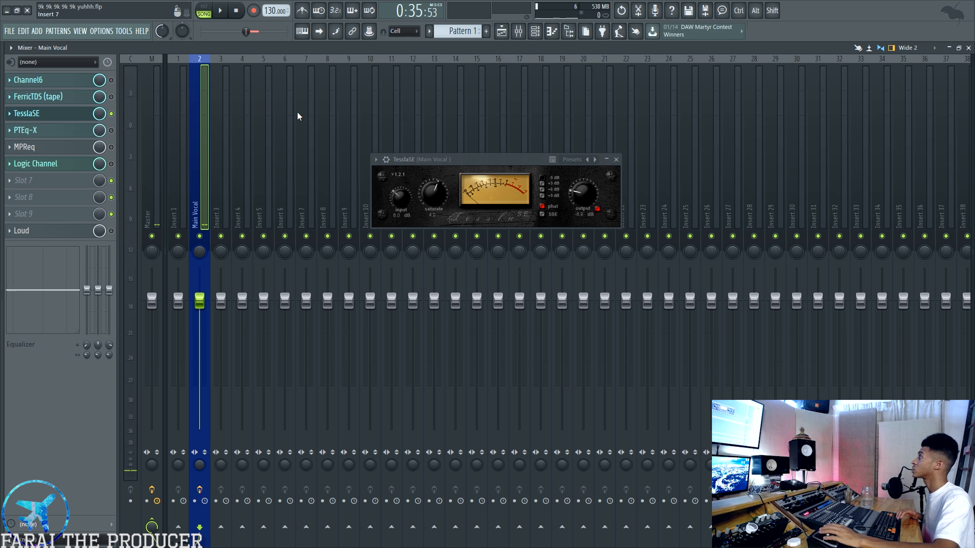
pyautogui.moveTo(501, 162); pyautogui.dragTo(498, 172)
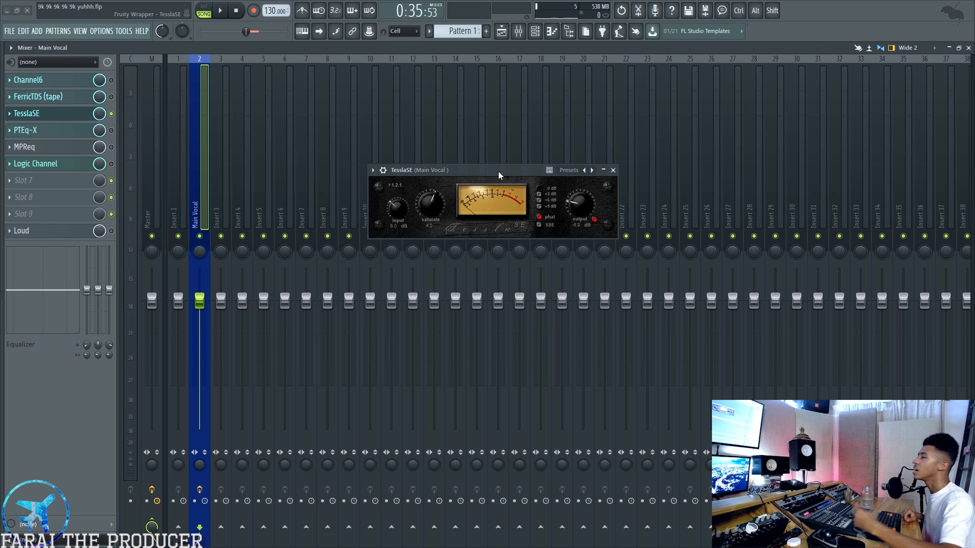
# Play the looped vocal while raising TesslaSE's saturate amount to about 4.5, and stop playback.
pyautogui.press('space')
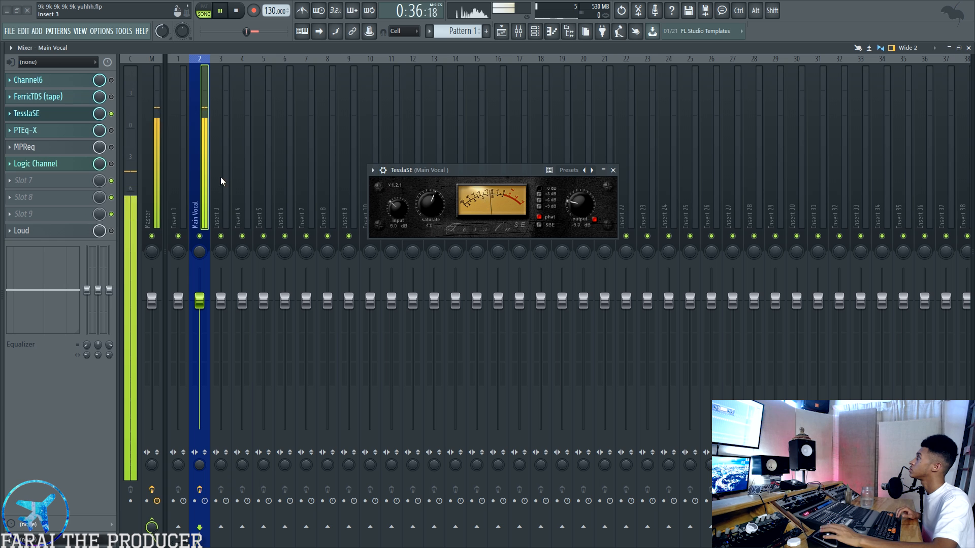
pyautogui.moveTo(430, 203); pyautogui.dragTo(428, 210)
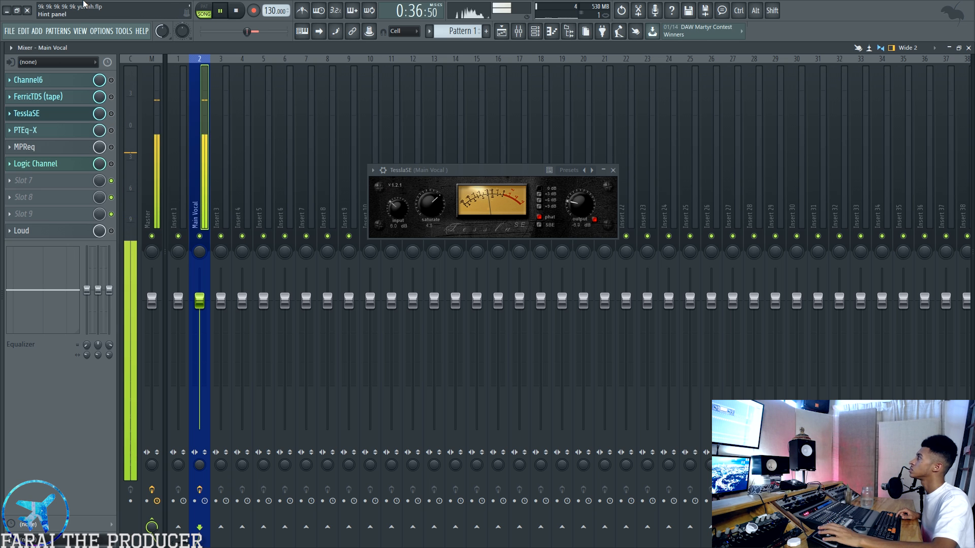
pyautogui.press('space')
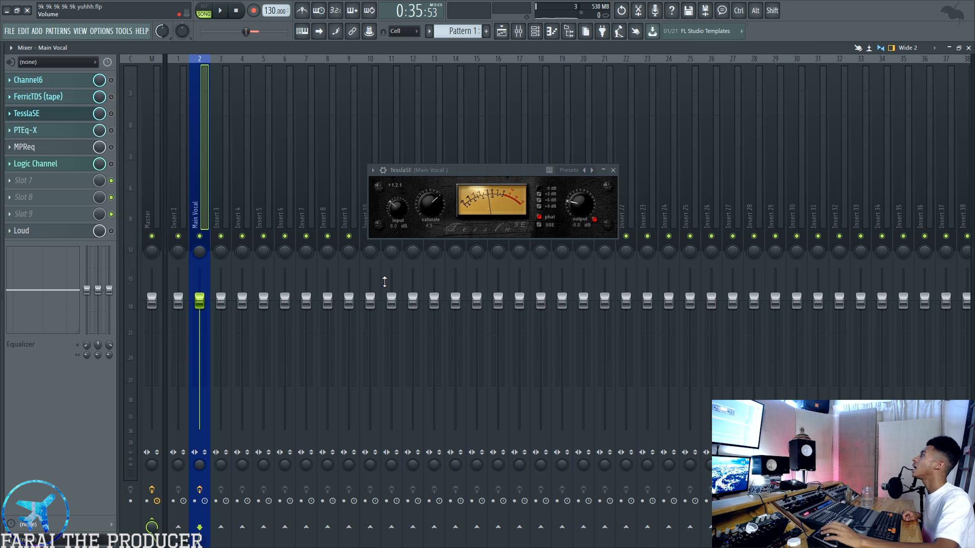
pyautogui.moveTo(419, 173); pyautogui.dragTo(381, 156)
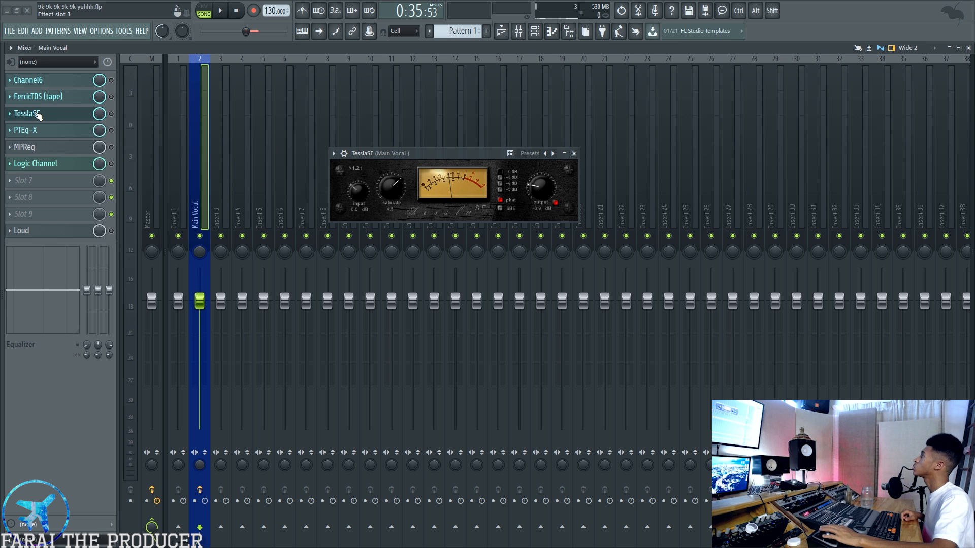
# Switch to the preamp pack's File Explorer window and view the FerricTDS, Channel6 and Logic Channel preset folders.
pyautogui.hotkey('alt', 'Tab')
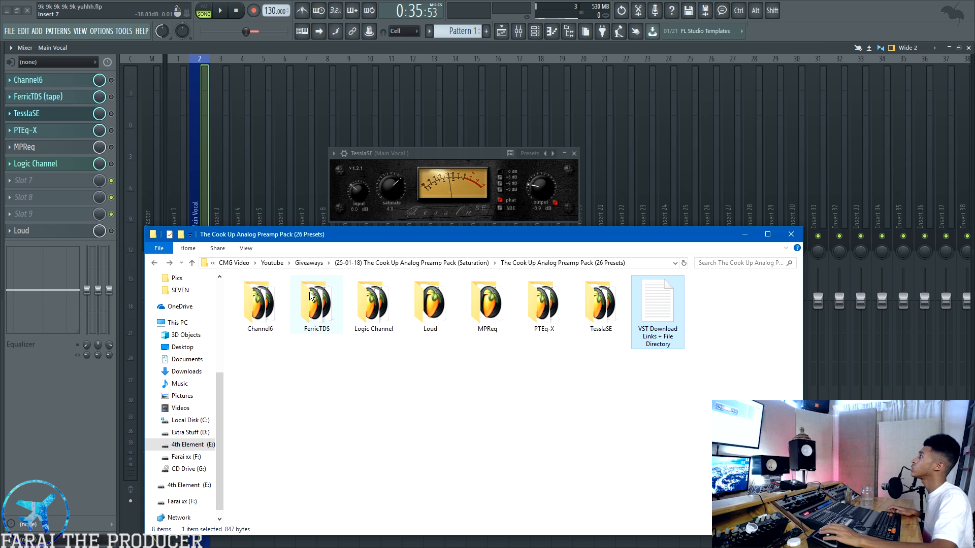
pyautogui.doubleClick(313, 293)
pyautogui.click(155, 263)
pyautogui.doubleClick(238, 297)
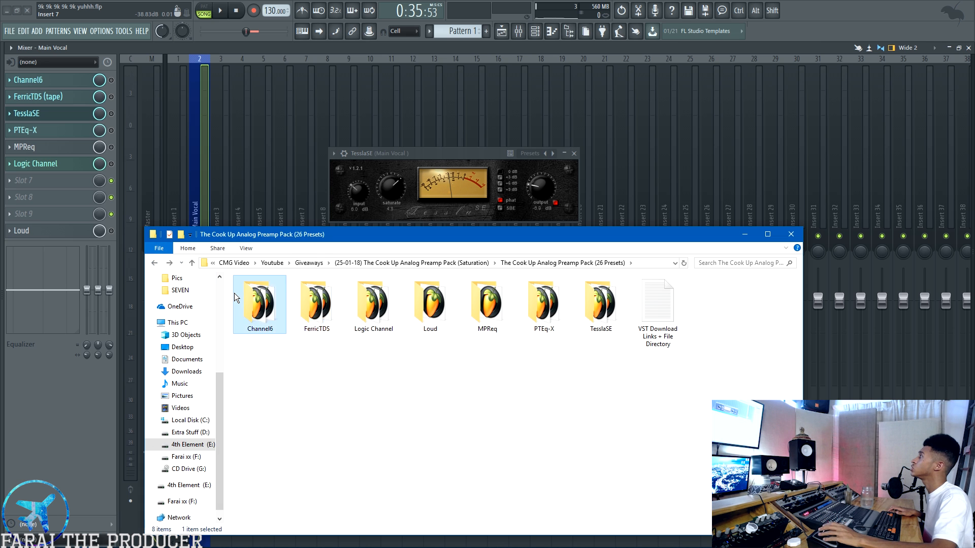
pyautogui.click(155, 263)
pyautogui.doubleClick(374, 303)
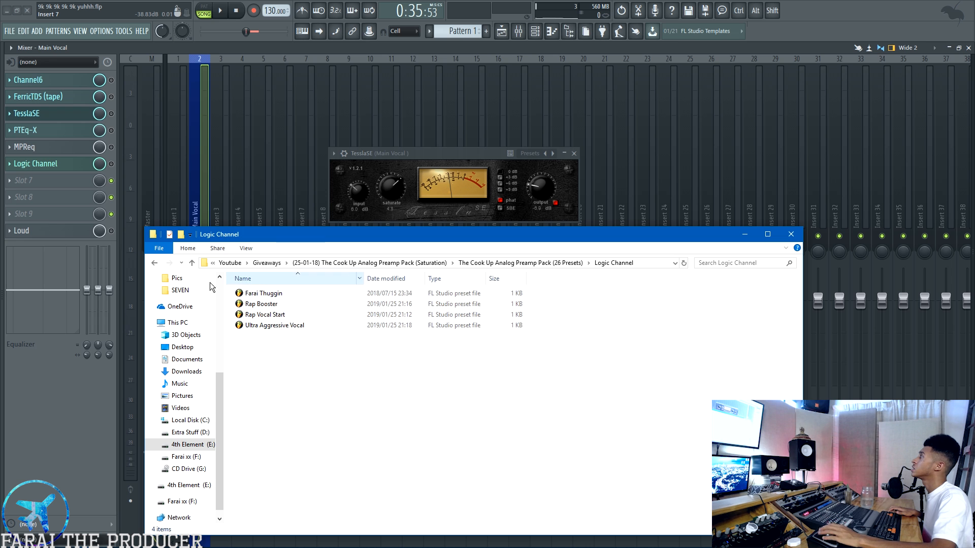
# View the contents of the Loud, MPReq, PTEq-X and TesslaSE preset folders one after another.
pyautogui.click(155, 263)
pyautogui.doubleClick(432, 304)
pyautogui.click(155, 263)
pyautogui.doubleClick(487, 303)
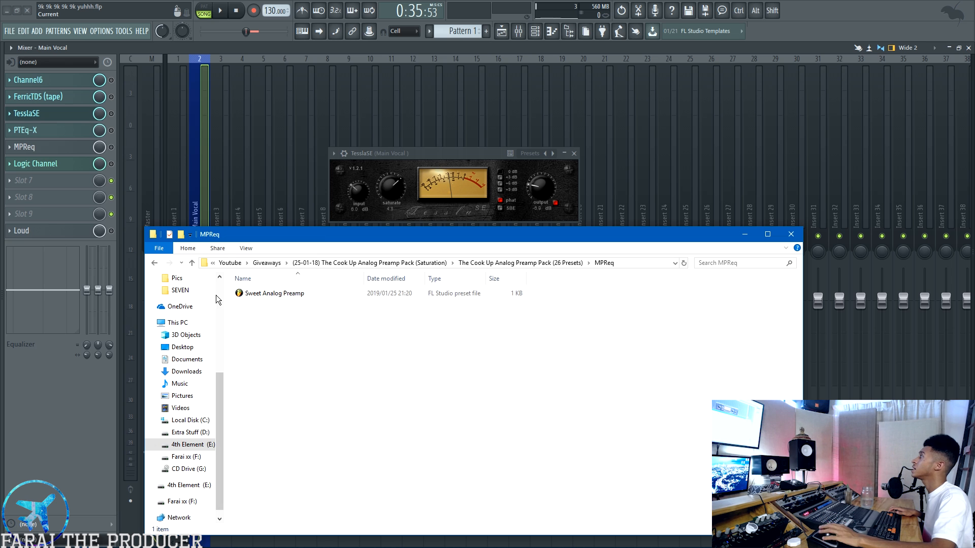
pyautogui.click(155, 263)
pyautogui.doubleClick(541, 294)
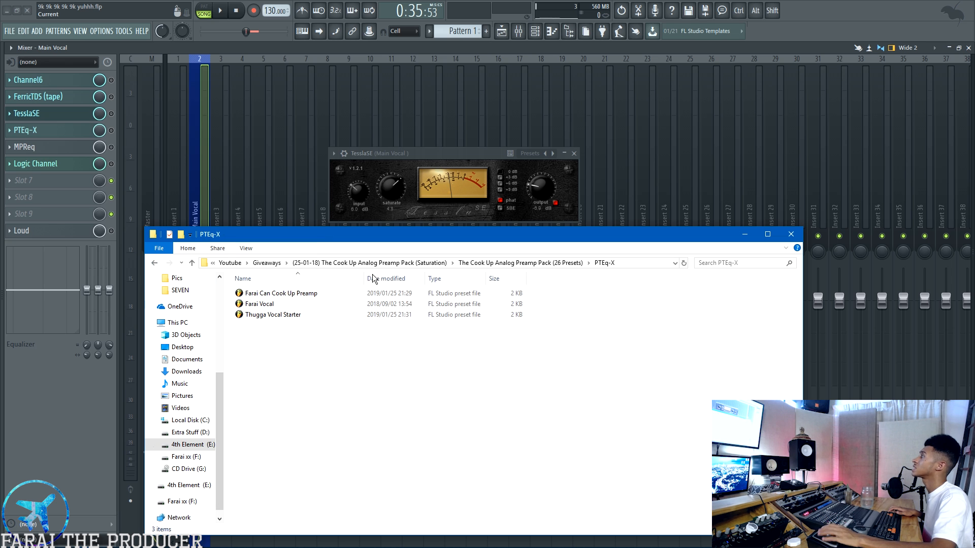
pyautogui.click(149, 261)
pyautogui.doubleClick(601, 300)
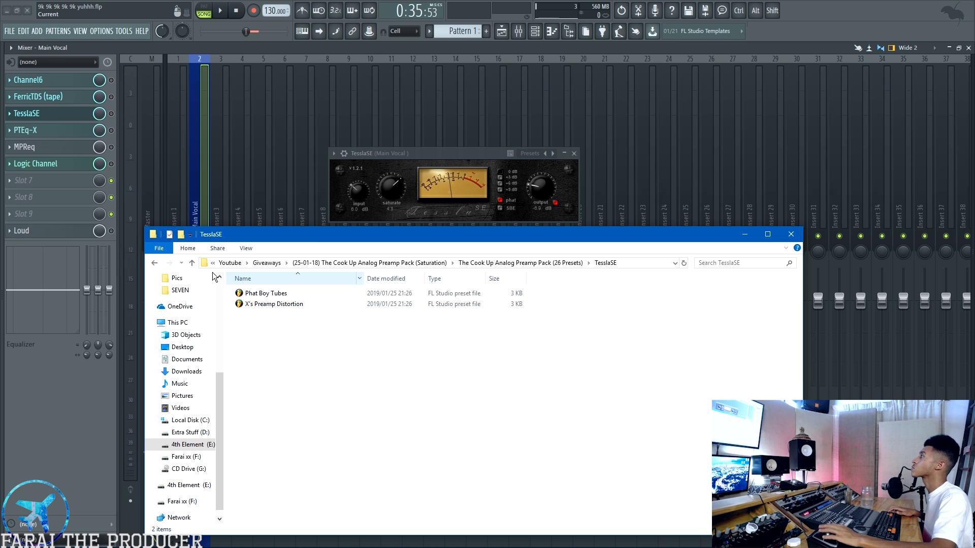
# Switch back to FL Studio, open the PTEq-X editor in place of TesslaSE and position it over the mixer.
pyautogui.click(479, 152)
pyautogui.click(56, 130)
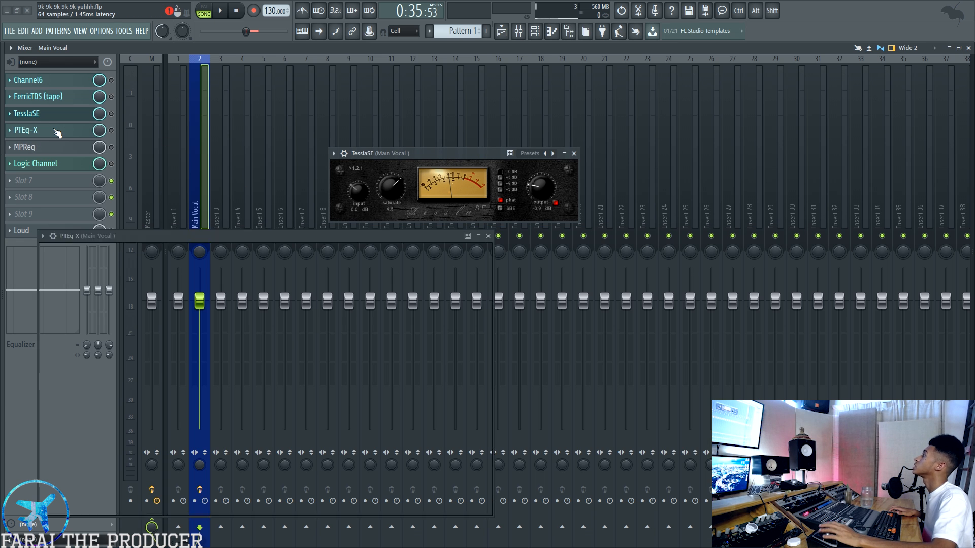
pyautogui.click(88, 117)
pyautogui.moveTo(185, 237); pyautogui.dragTo(421, 134)
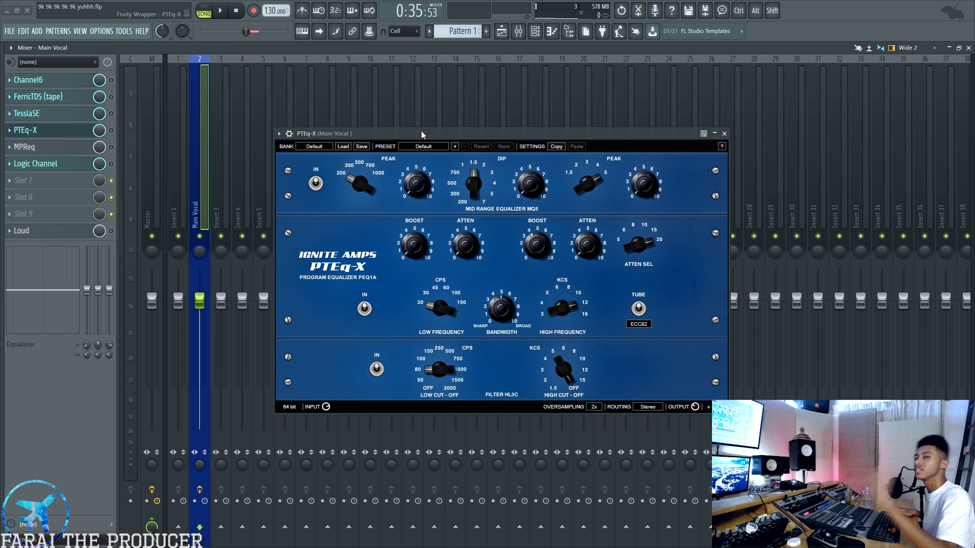
pyautogui.moveTo(384, 137); pyautogui.dragTo(363, 136)
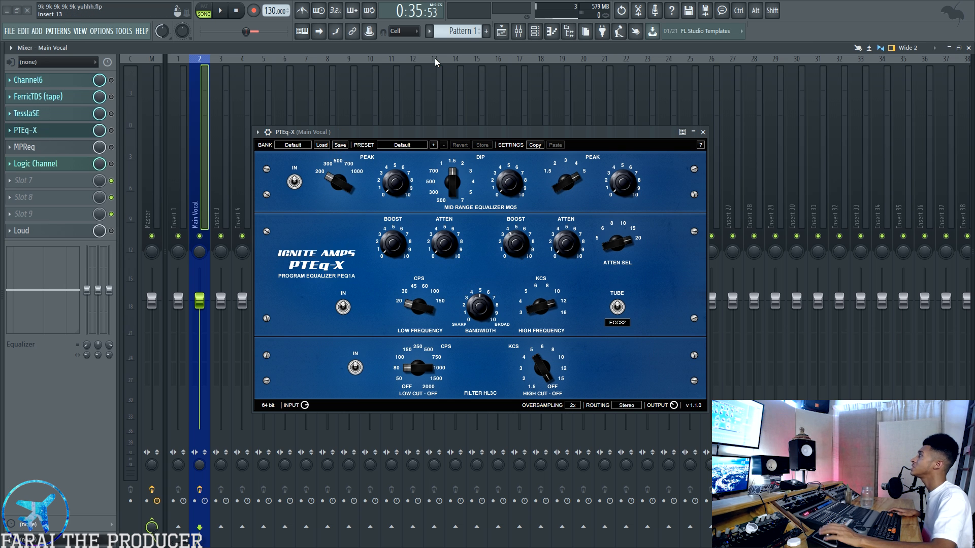
# Enable PTEq-X on Main Vocal, play the looped vocal through it and stop playback.
pyautogui.click(111, 130)
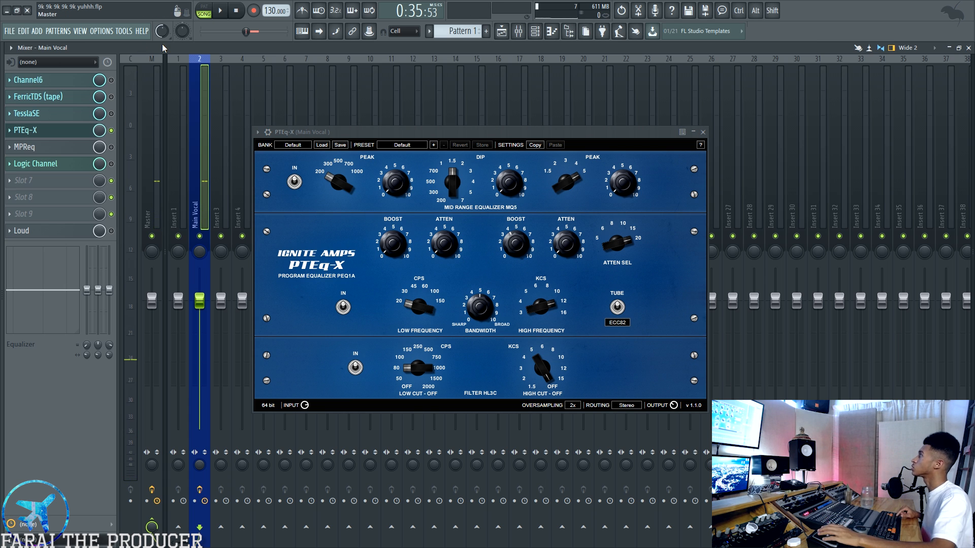
pyautogui.press('space')
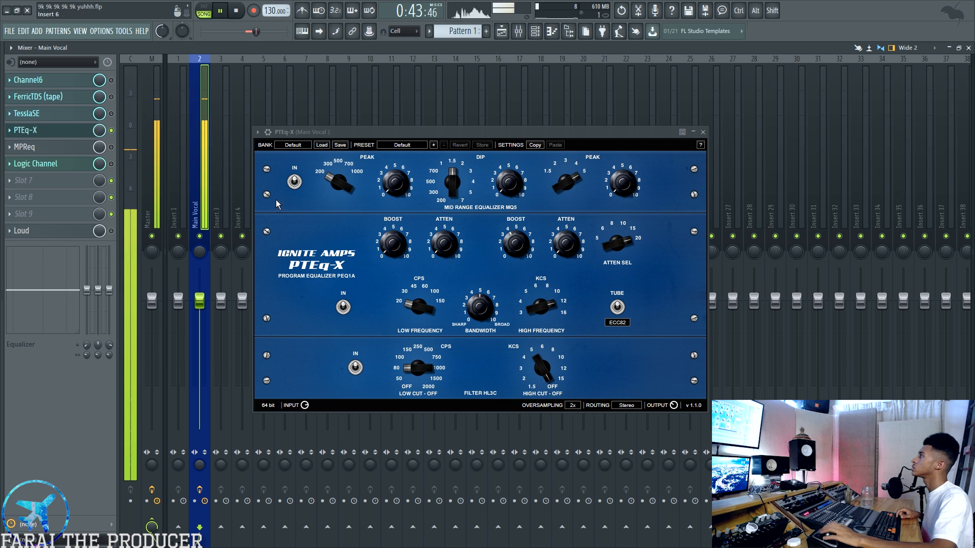
pyautogui.press('space')
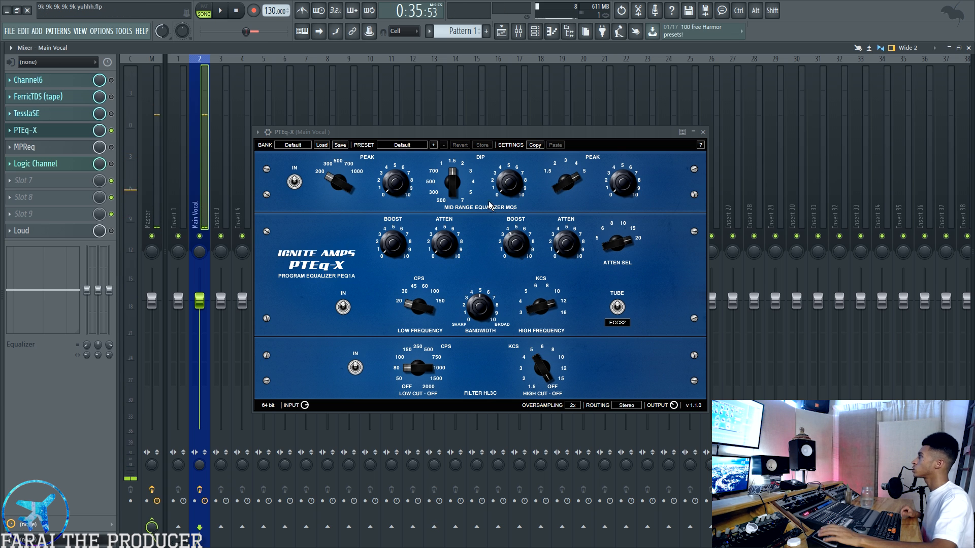
# Set the PTEq-X low cut to 150 CPS and try its high-frequency attenuation while auditioning the looped vocal.
pyautogui.moveTo(417, 367); pyautogui.dragTo(402, 330)
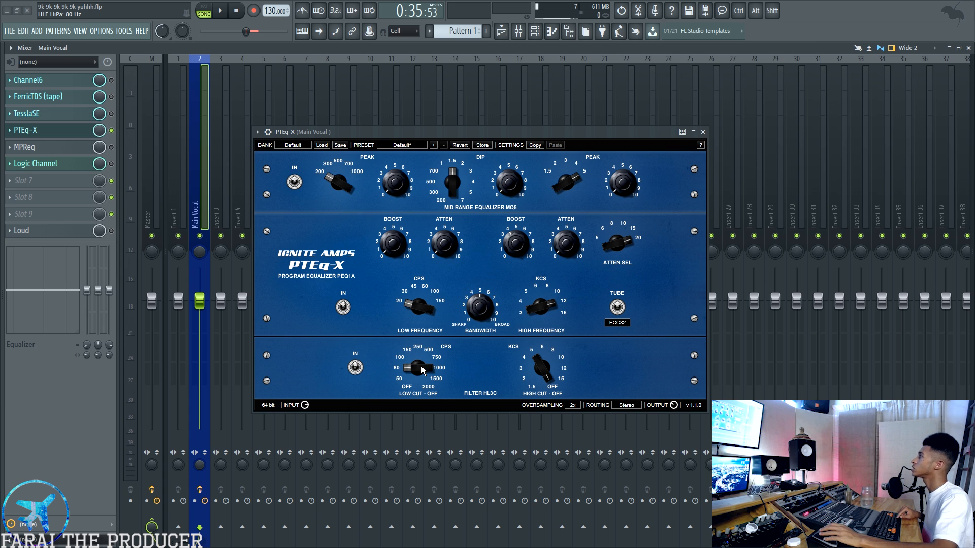
pyautogui.moveTo(418, 360); pyautogui.dragTo(373, 329)
pyautogui.press('space')
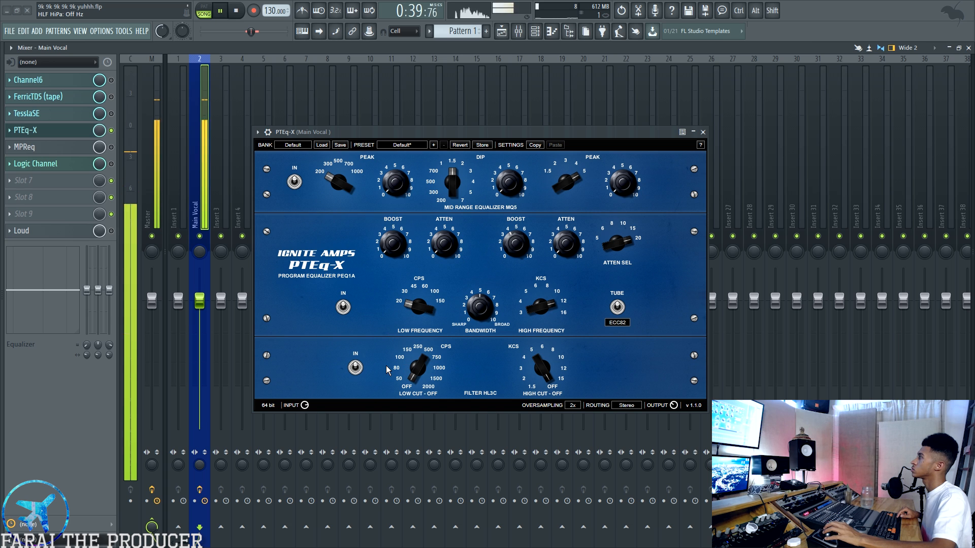
pyautogui.click(405, 351)
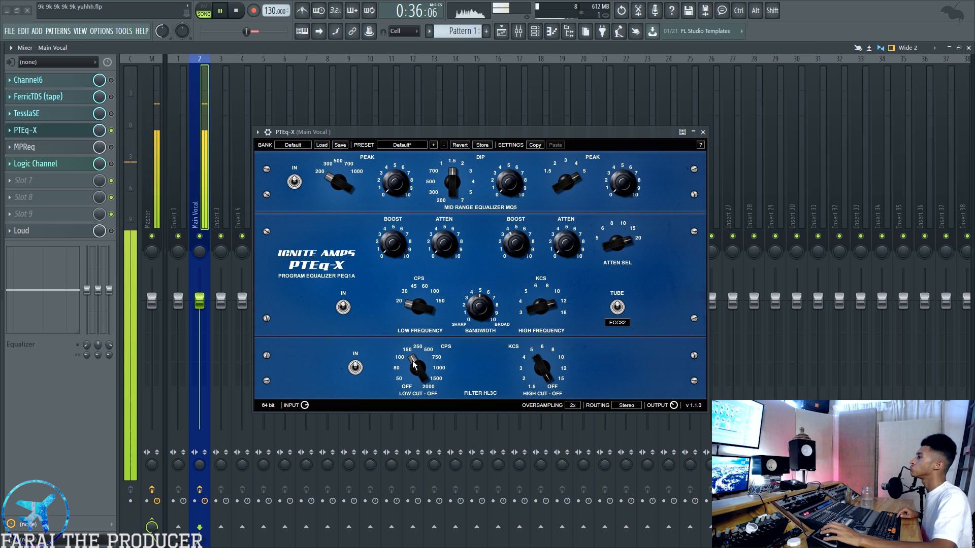
pyautogui.press('space')
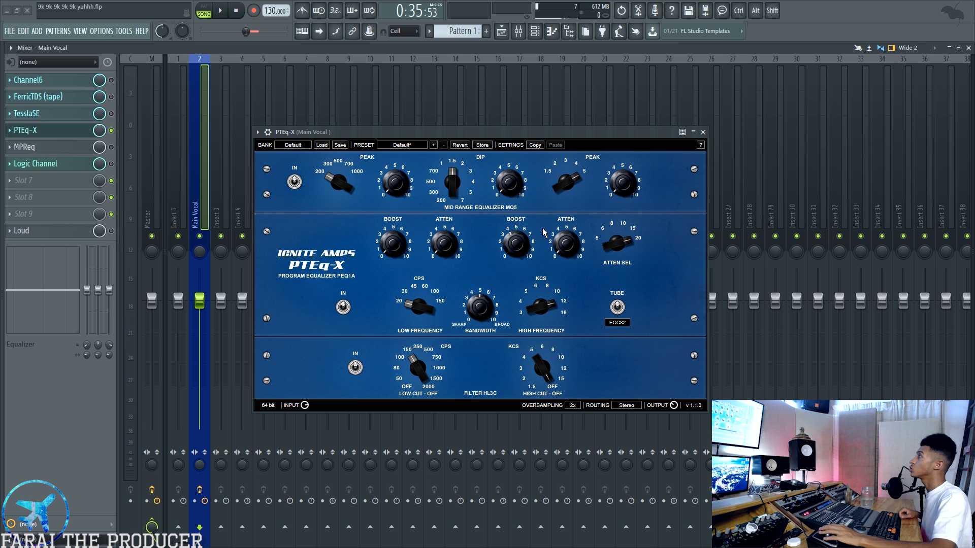
pyautogui.press('space')
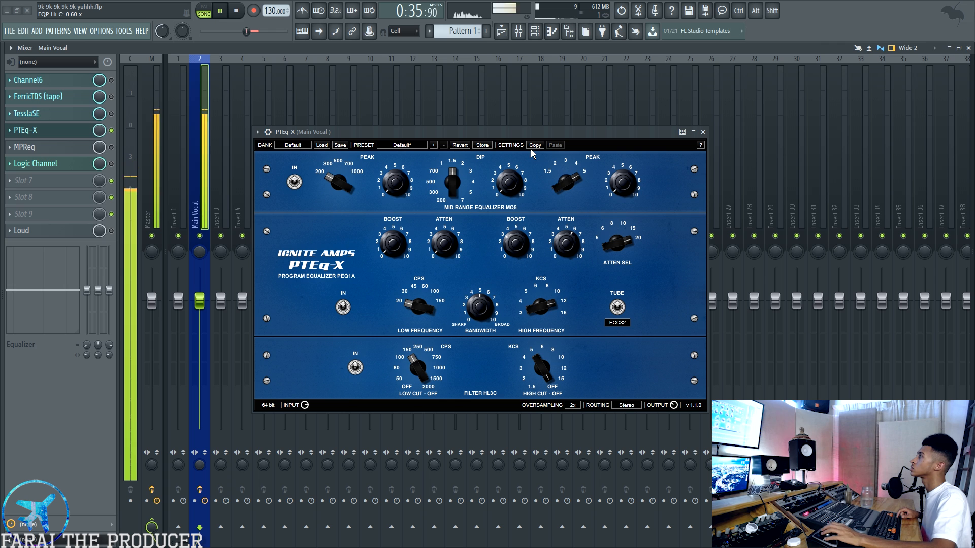
pyautogui.press('space')
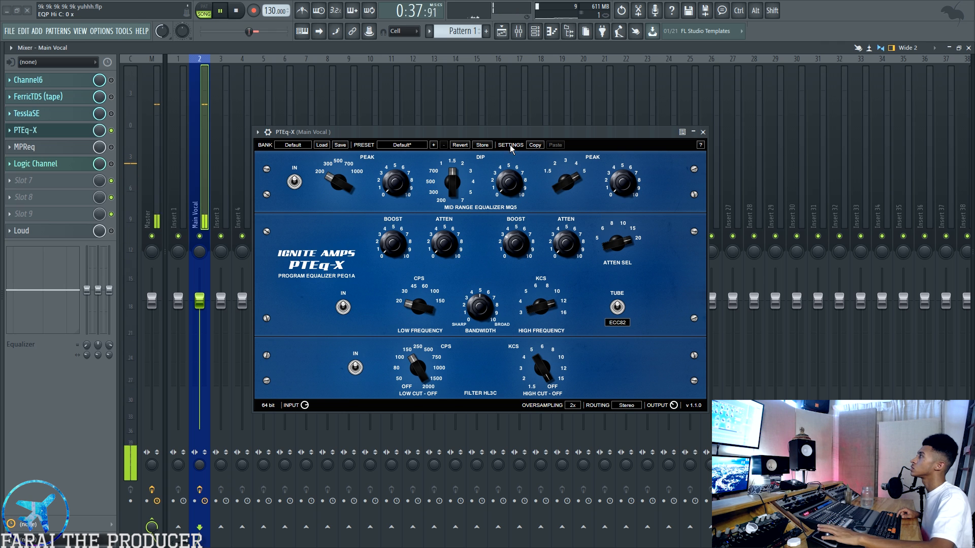
# Replace PTEq-X with MPReq on Main Vocal and try its low attenuation and high boost on the looped vocal.
pyautogui.click(56, 131)
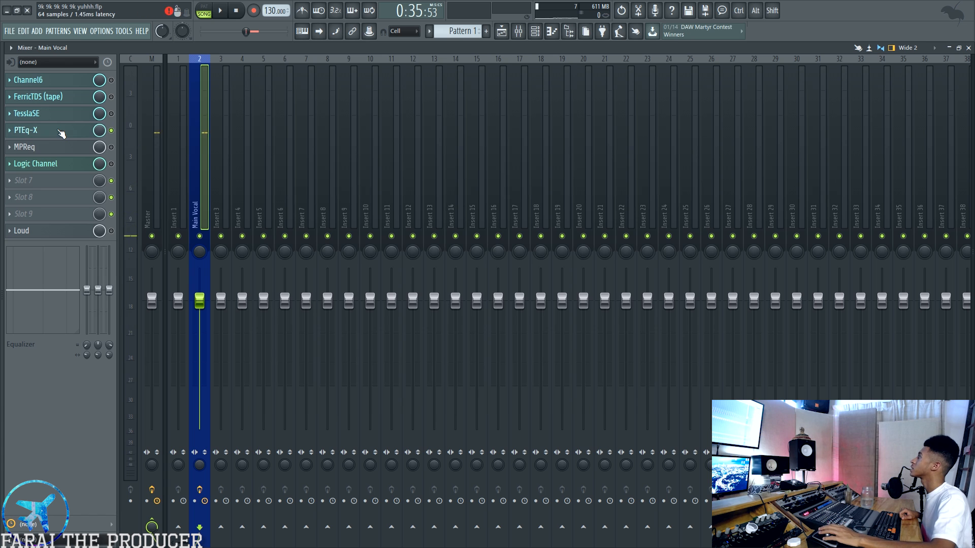
pyautogui.moveTo(391, 143); pyautogui.dragTo(370, 127)
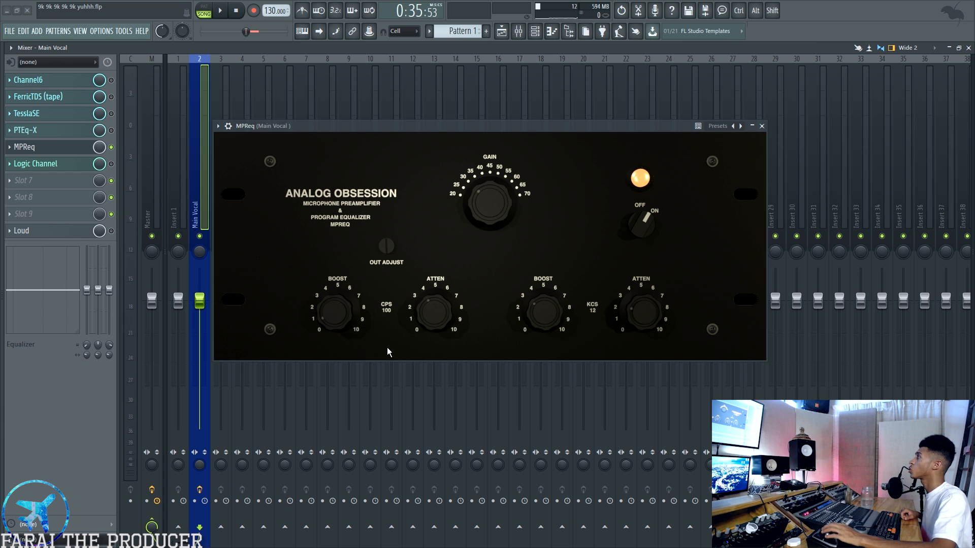
pyautogui.press('space')
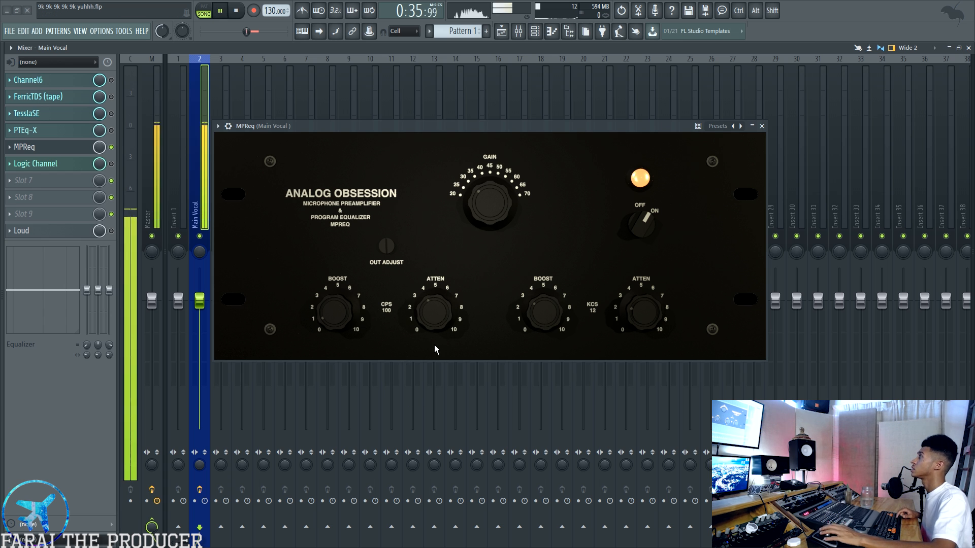
pyautogui.moveTo(425, 371); pyautogui.dragTo(418, 214)
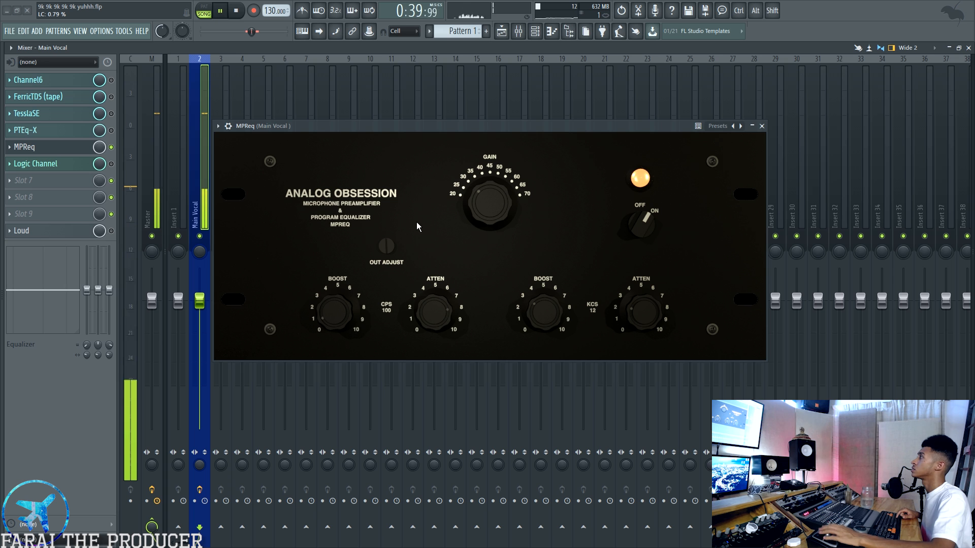
pyautogui.moveTo(549, 319); pyautogui.dragTo(538, 233)
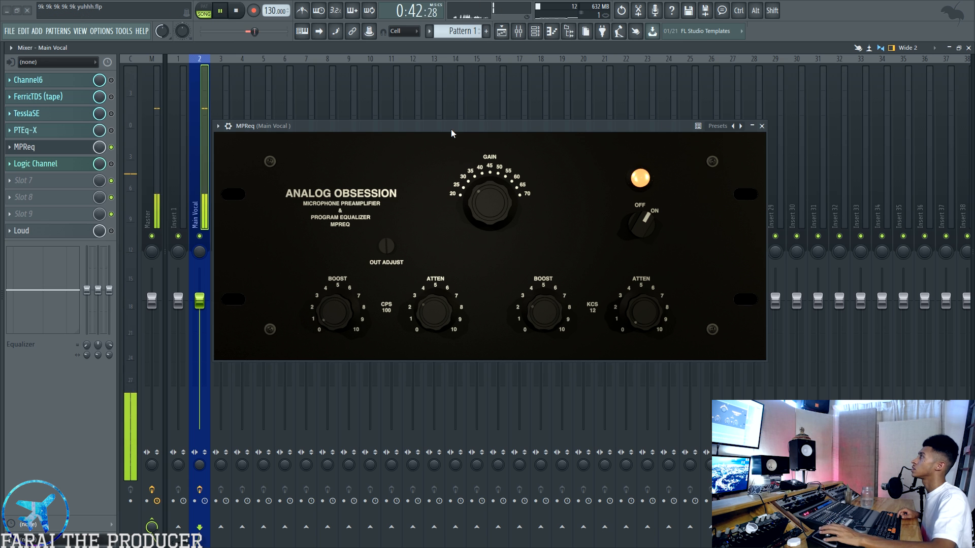
pyautogui.press('space')
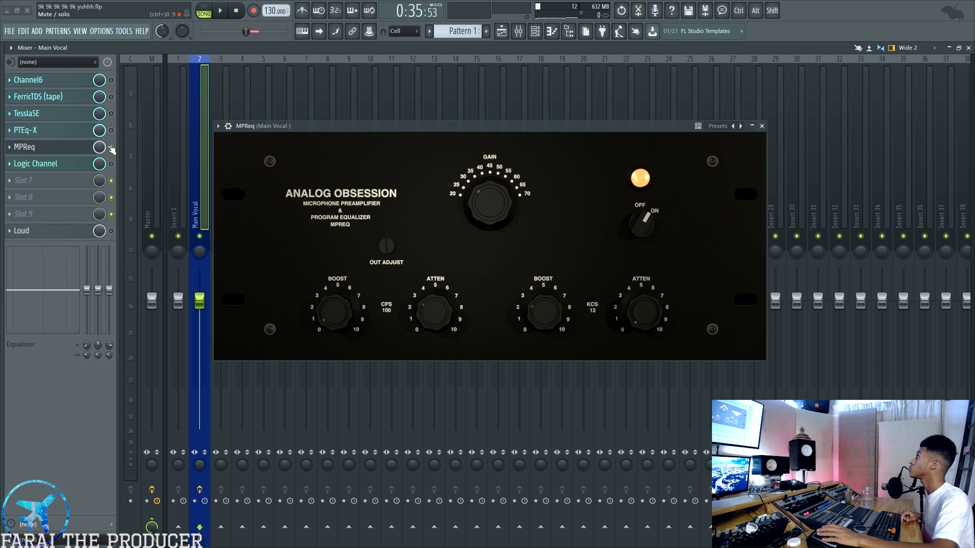
# Open and enable Logic Channel on Main Vocal, close the MPReq editor and raise the Logic Channel editor over the mixer.
pyautogui.click(65, 165)
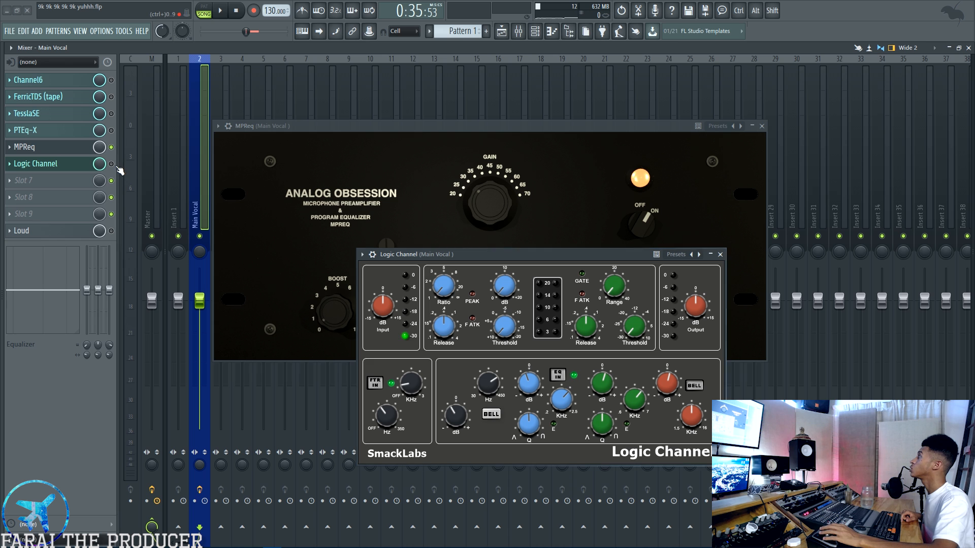
pyautogui.click(762, 126)
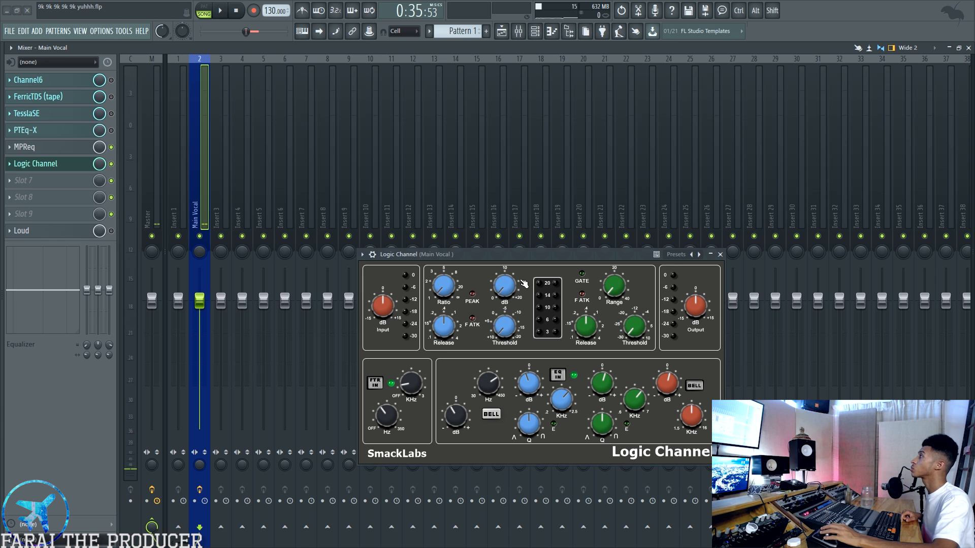
pyautogui.moveTo(518, 258); pyautogui.dragTo(504, 175)
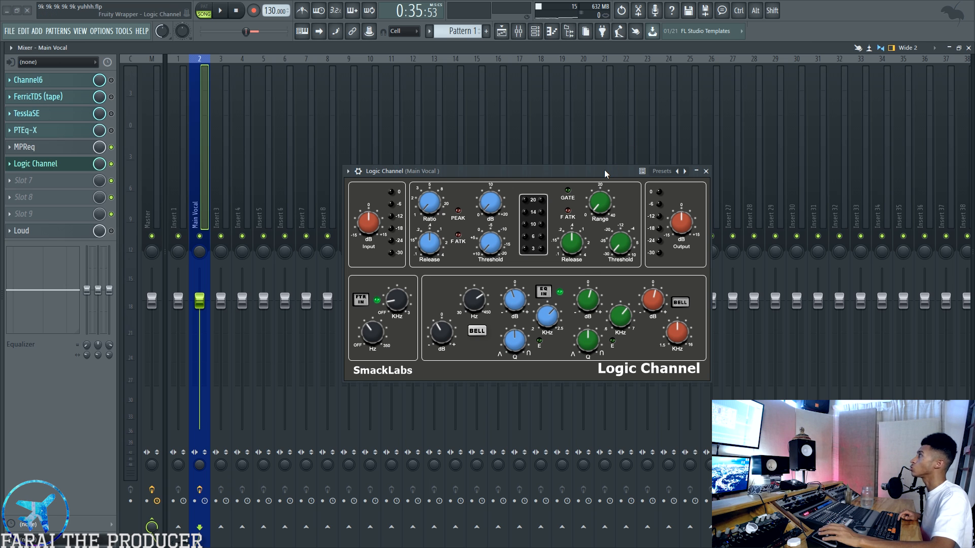
# Disable MPReq on Main Vocal and audition the looped vocal through Logic Channel, alone and with FerricTDS, against the bypassed sound.
pyautogui.press('space')
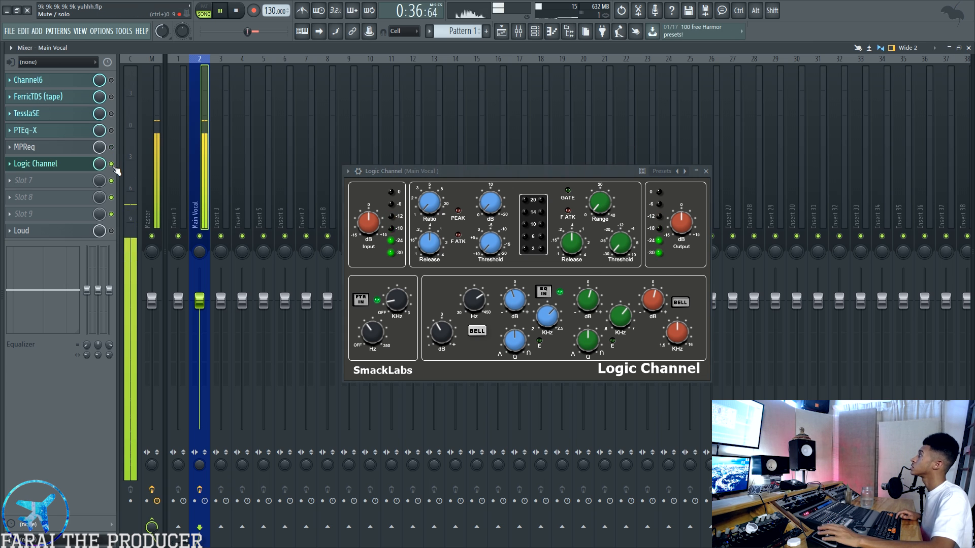
pyautogui.press('space')
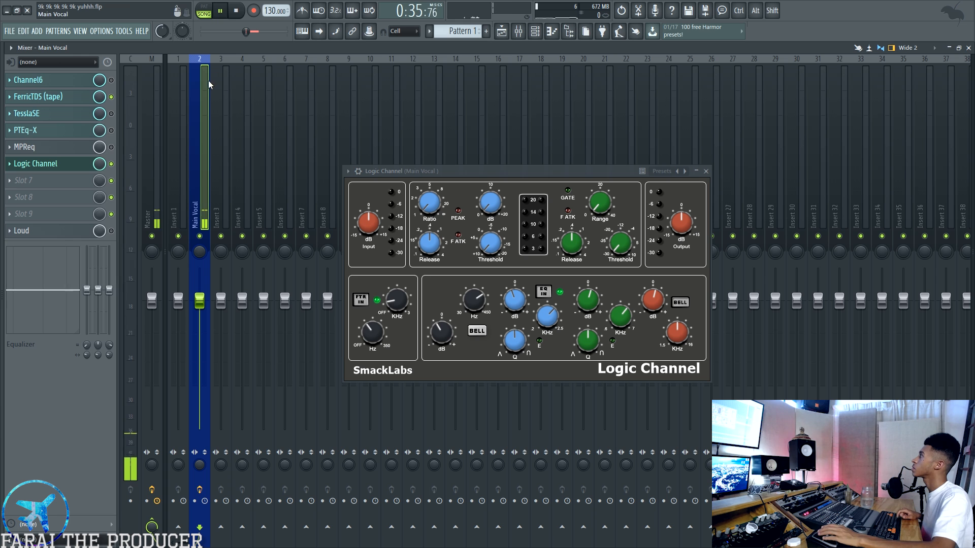
pyautogui.click(112, 163)
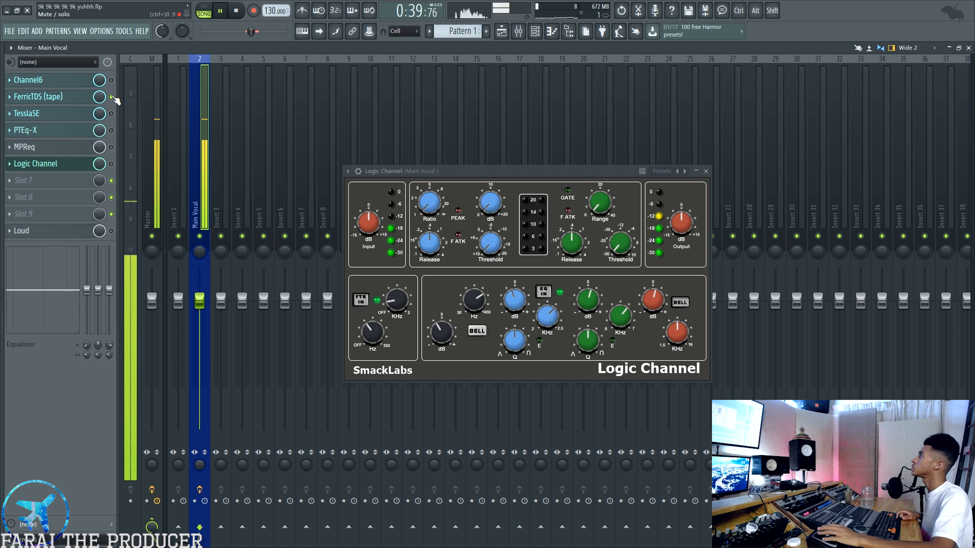
# Enable Channel6 alongside Logic Channel on Main Vocal, open its editor, compare the pair bypassed and active on the looped vocal, and stop playback.
pyautogui.click(111, 163)
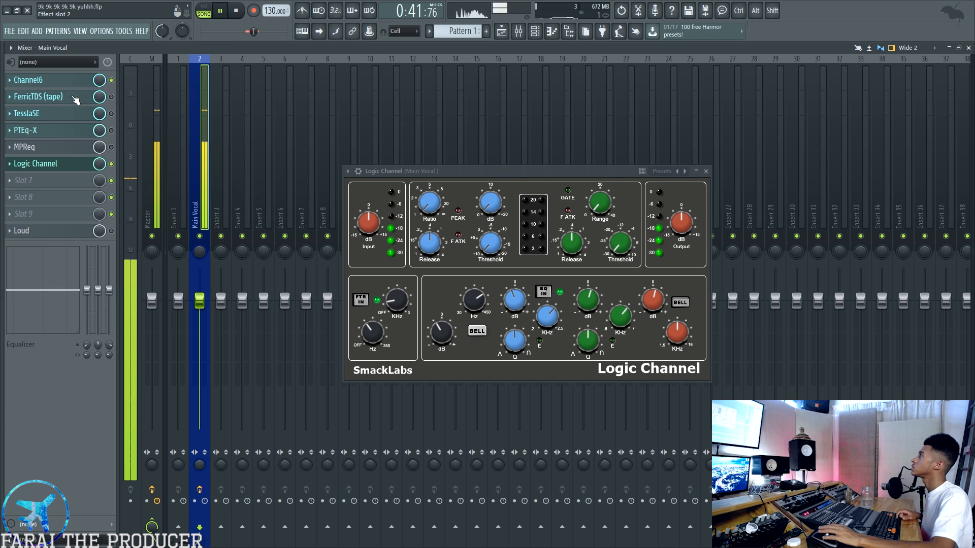
pyautogui.click(31, 80)
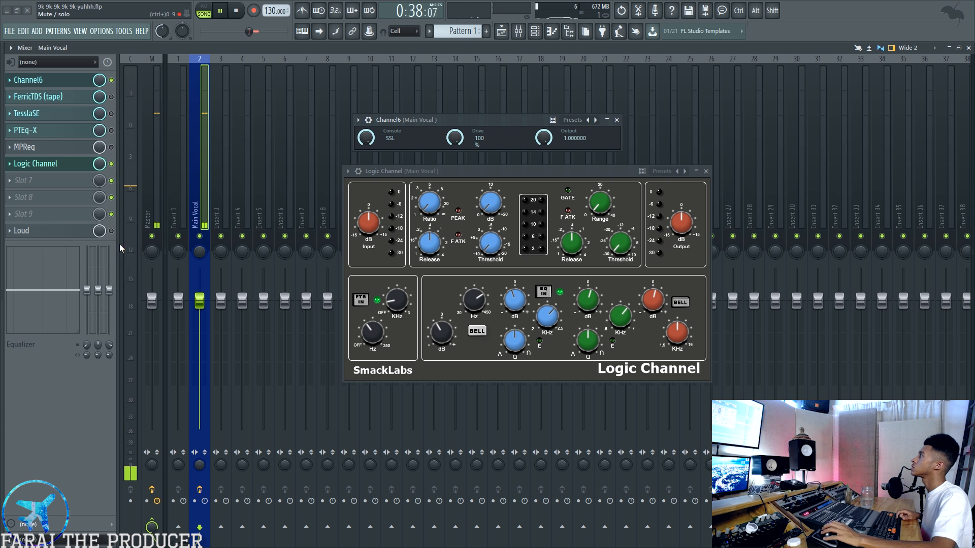
pyautogui.click(111, 80)
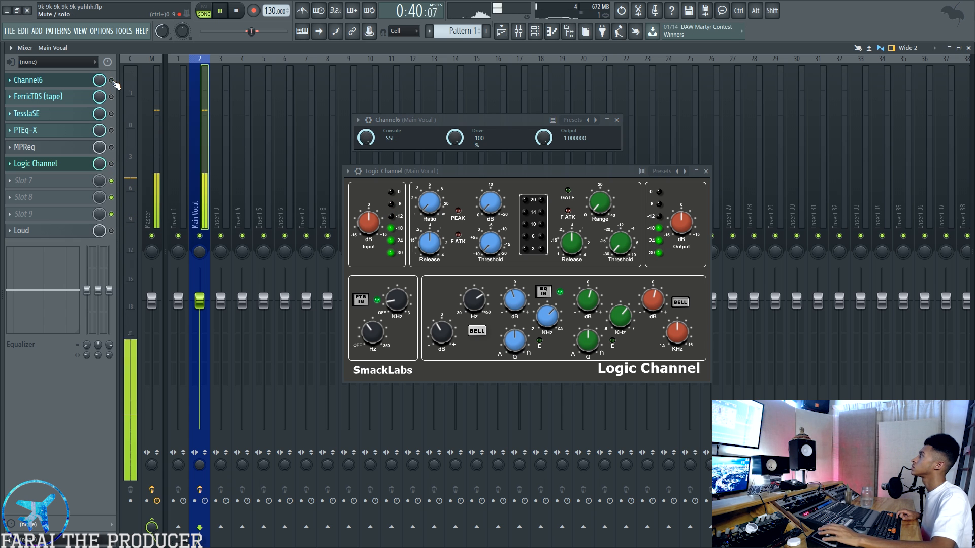
pyautogui.click(111, 80)
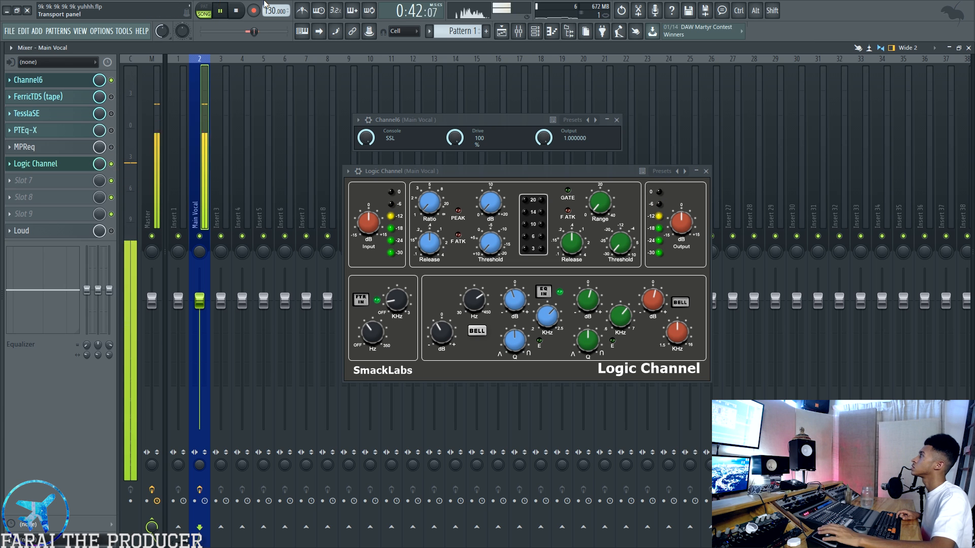
pyautogui.press('space')
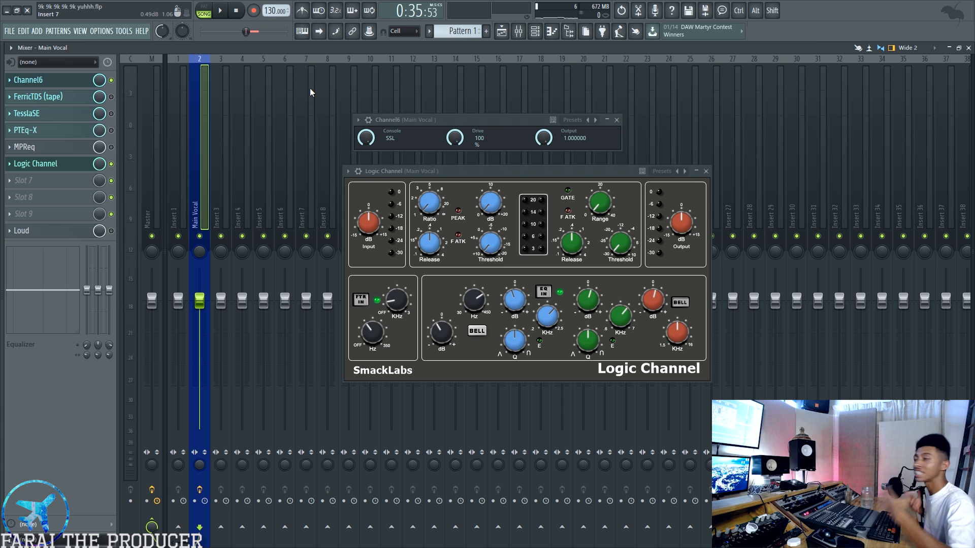
# Replace the open plugin editors with the Loud editor placed clear of the effect slots, enable Loud on Main Vocal and briefly audition it.
pyautogui.click(707, 171)
pyautogui.click(616, 120)
pyautogui.click(63, 235)
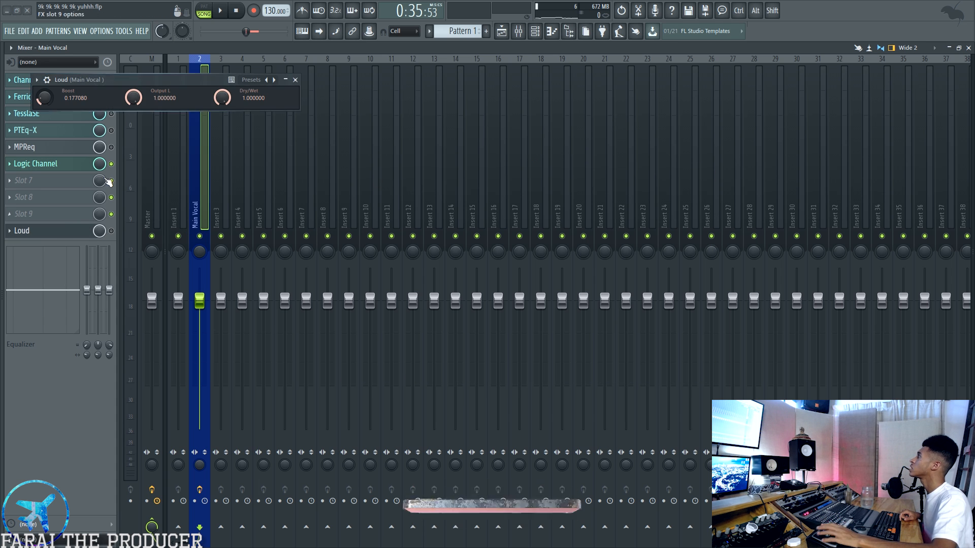
pyautogui.moveTo(203, 79); pyautogui.dragTo(520, 99)
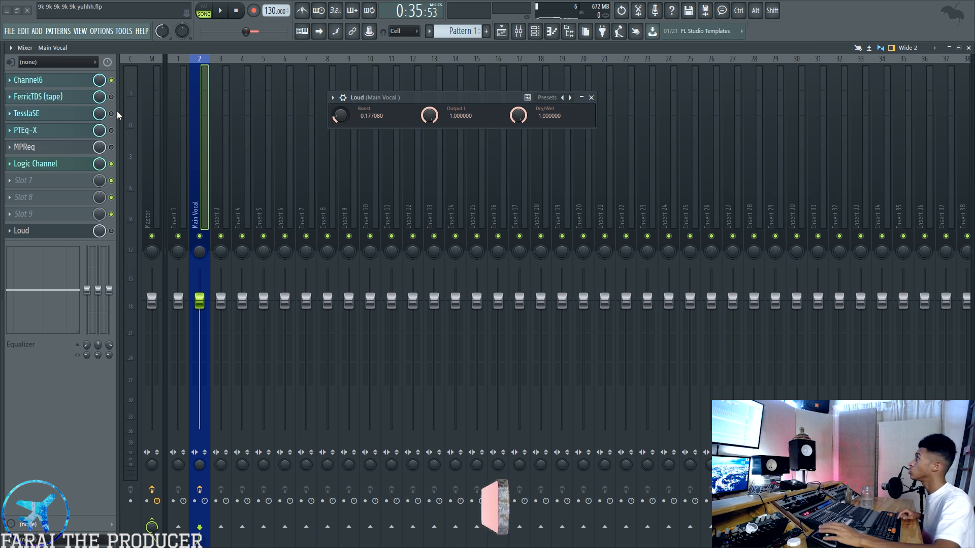
pyautogui.press('space')
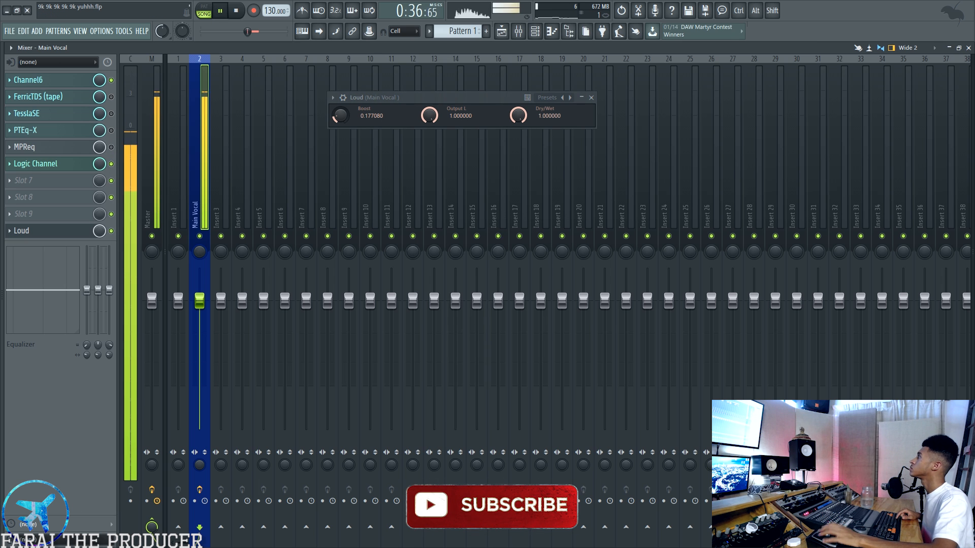
pyautogui.press('space')
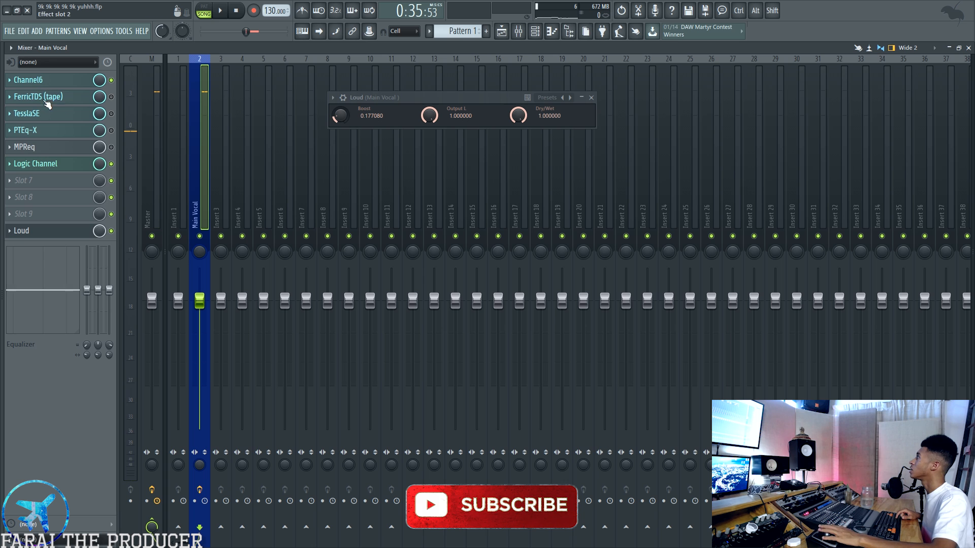
# Lower the Logic Channel output level on Main Vocal and play the looped vocal through the enabled chain.
pyautogui.click(45, 163)
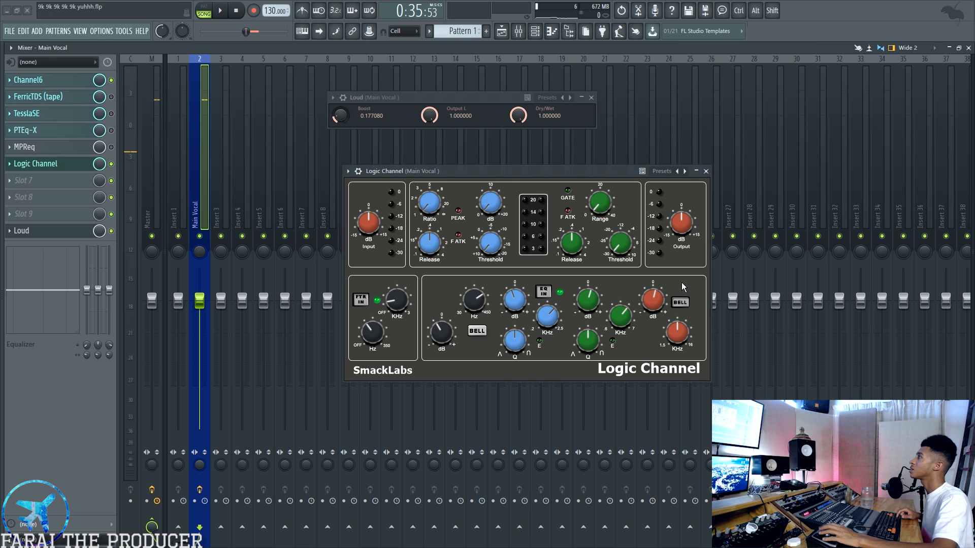
pyautogui.moveTo(682, 223); pyautogui.dragTo(682, 239)
pyautogui.press('space')
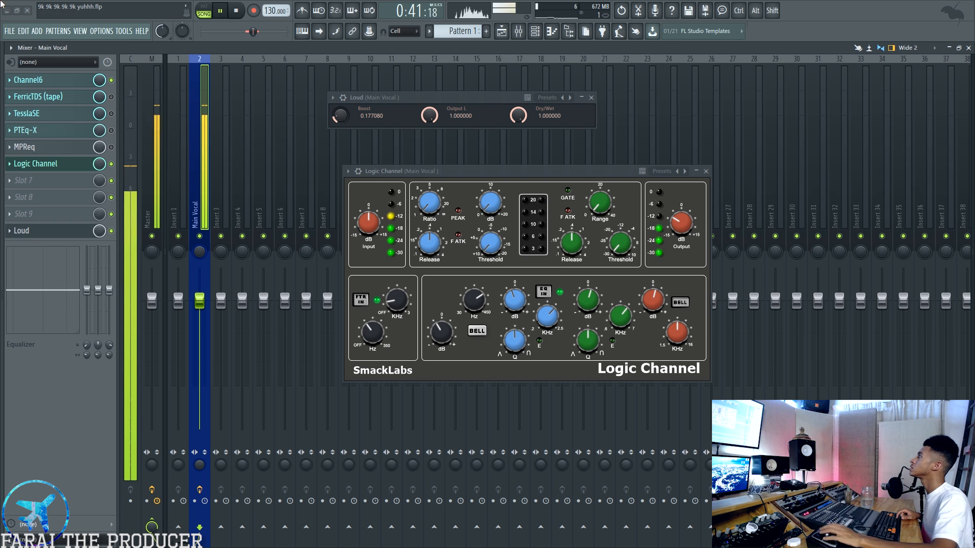
# Compare the vocal with Loud, Logic Channel and Channel6 bypassed and active, stop playback and close the Logic Channel and Loud editors.
pyautogui.click(111, 231)
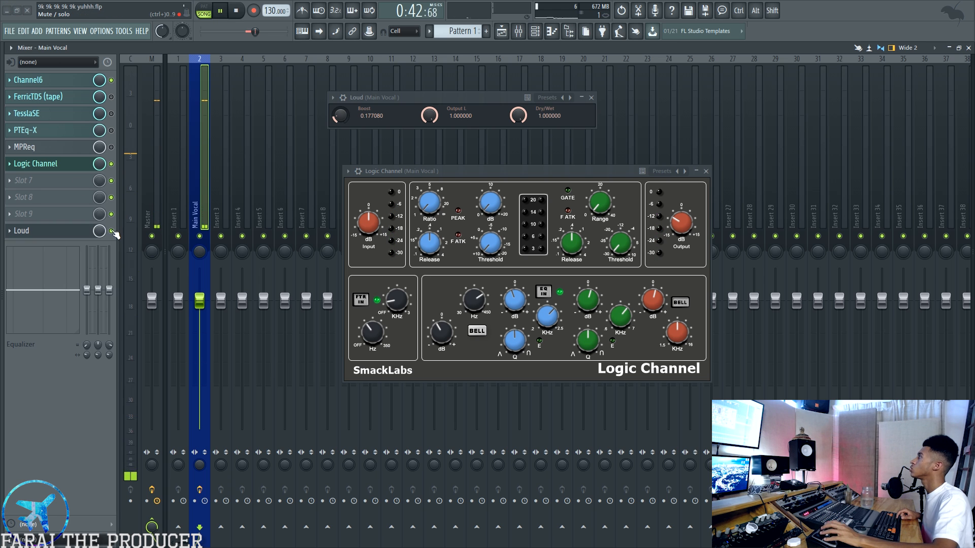
pyautogui.click(111, 165)
pyautogui.click(111, 80)
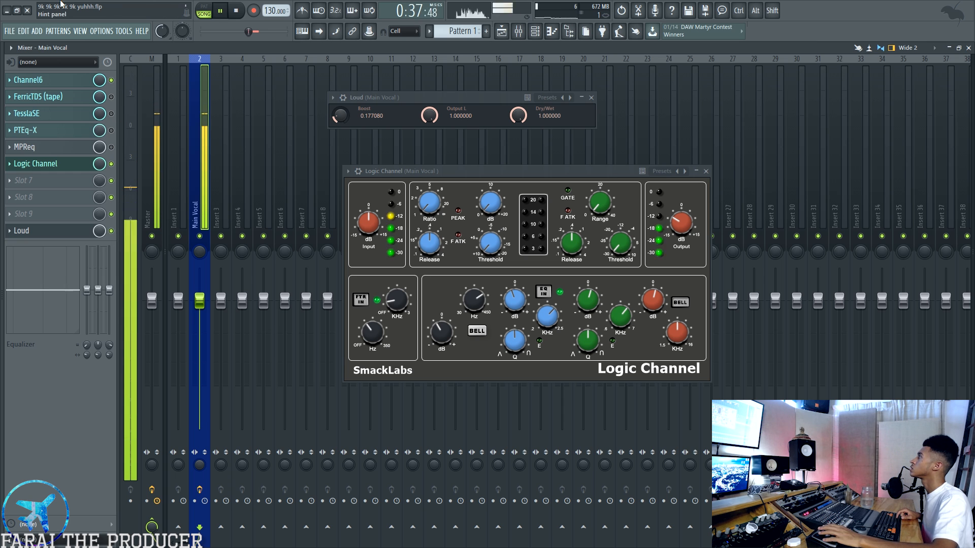
pyautogui.press('space')
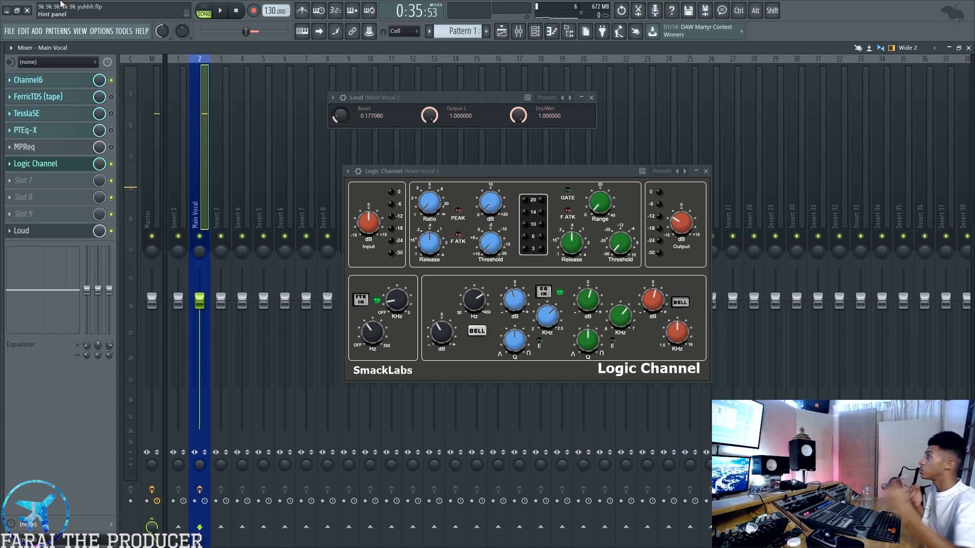
pyautogui.click(707, 171)
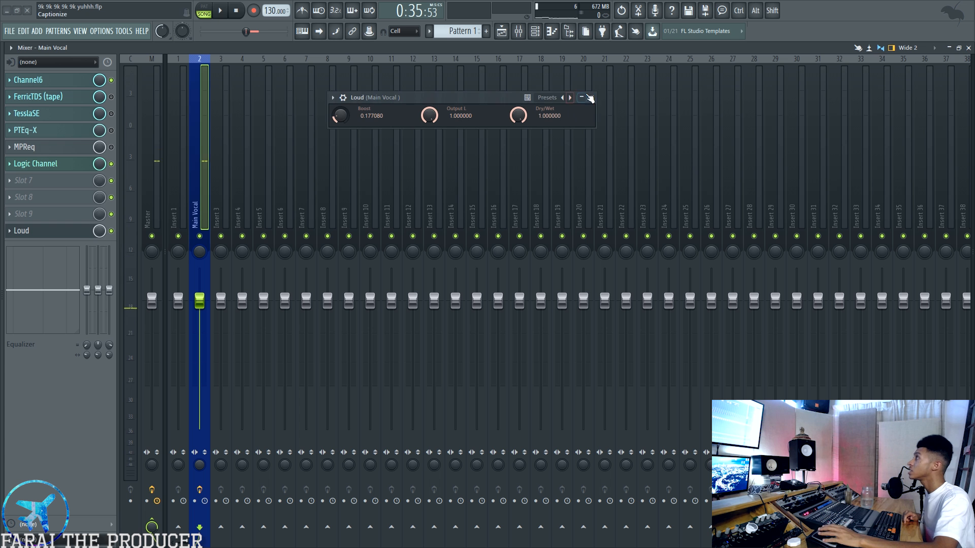
pyautogui.click(591, 97)
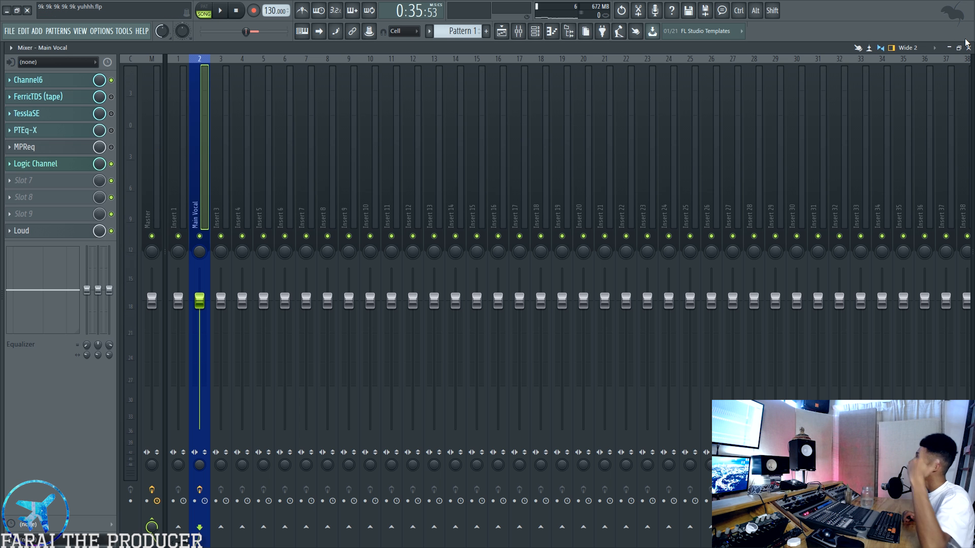